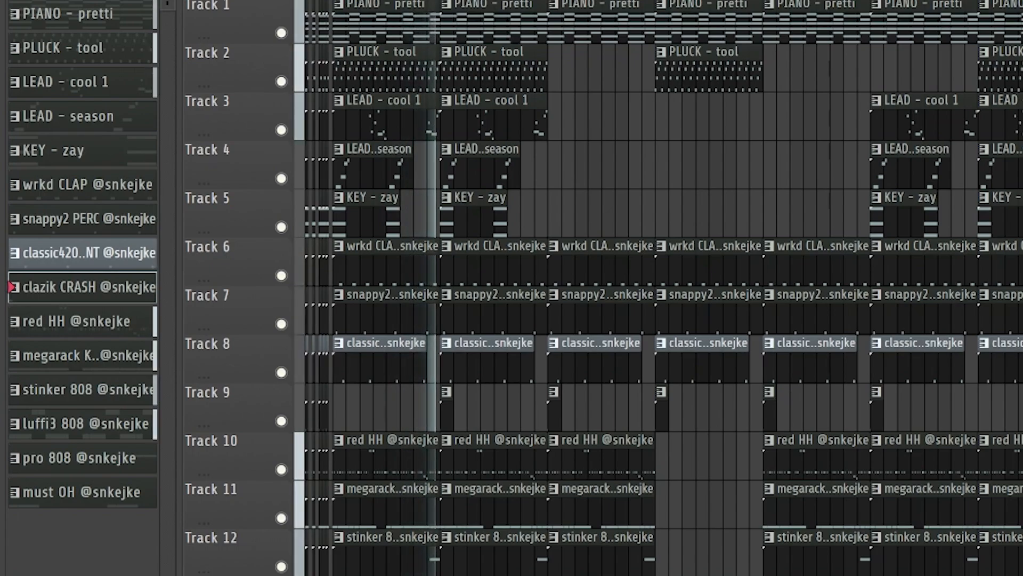
# Stop playback, hide the playlist, and set the channel rack filter to show all channels
pyautogui.press('space')
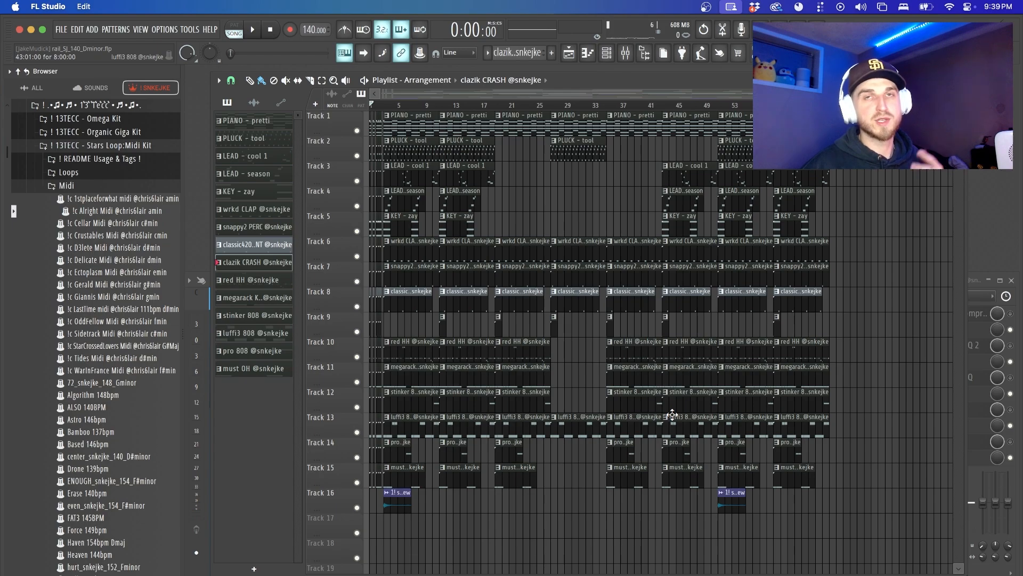
pyautogui.press('F5')
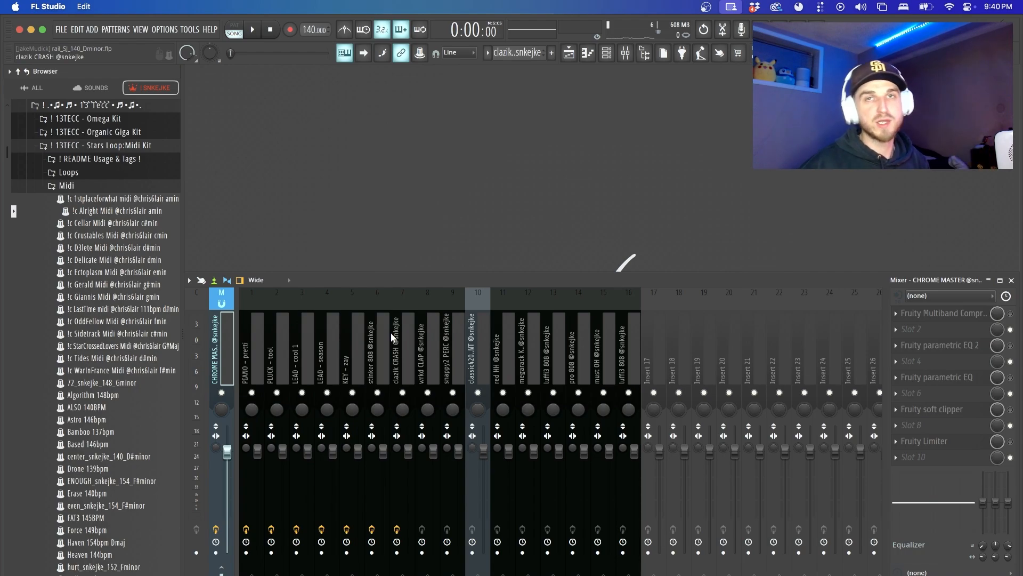
pyautogui.click(606, 53)
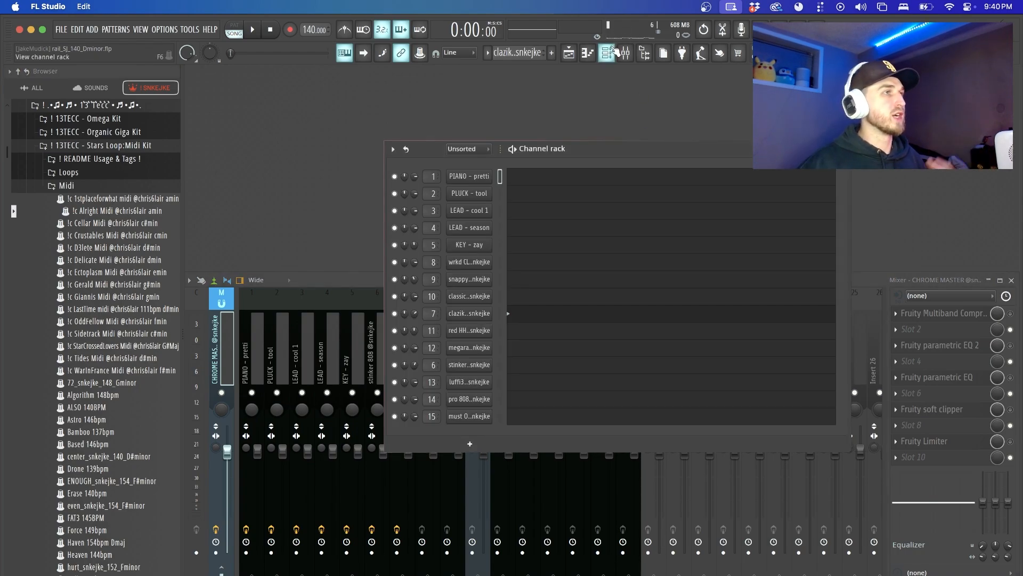
pyautogui.click(476, 150)
pyautogui.click(453, 161)
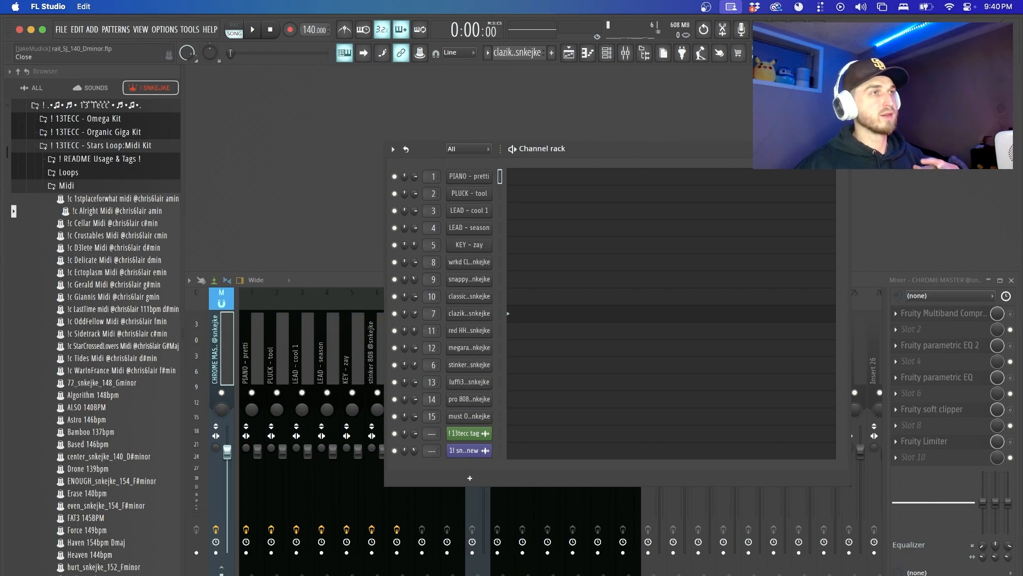
pyautogui.click(843, 149)
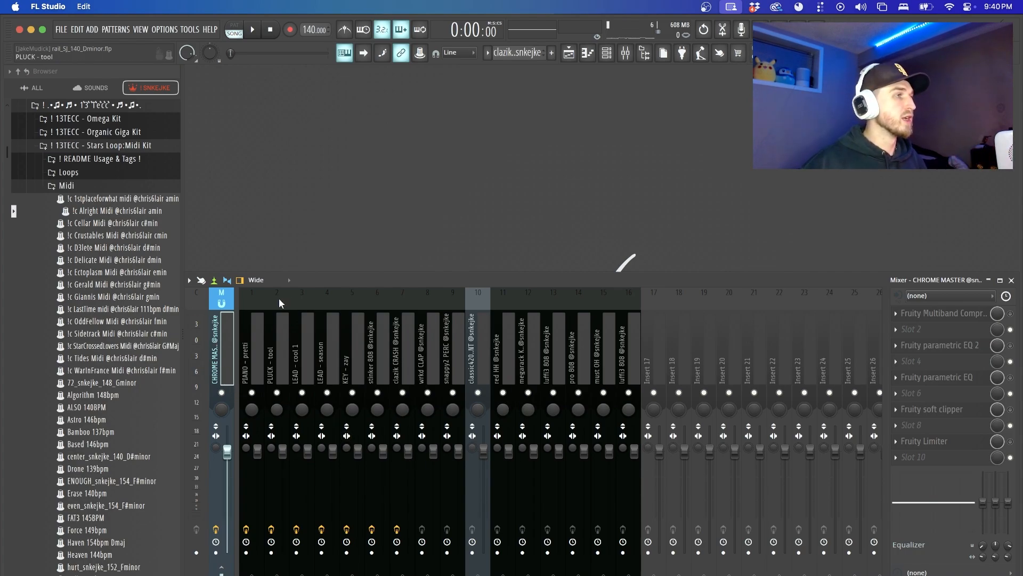
# Open the first PIANO - pretti clip in the piano roll and play its chord pattern
pyautogui.click(254, 296)
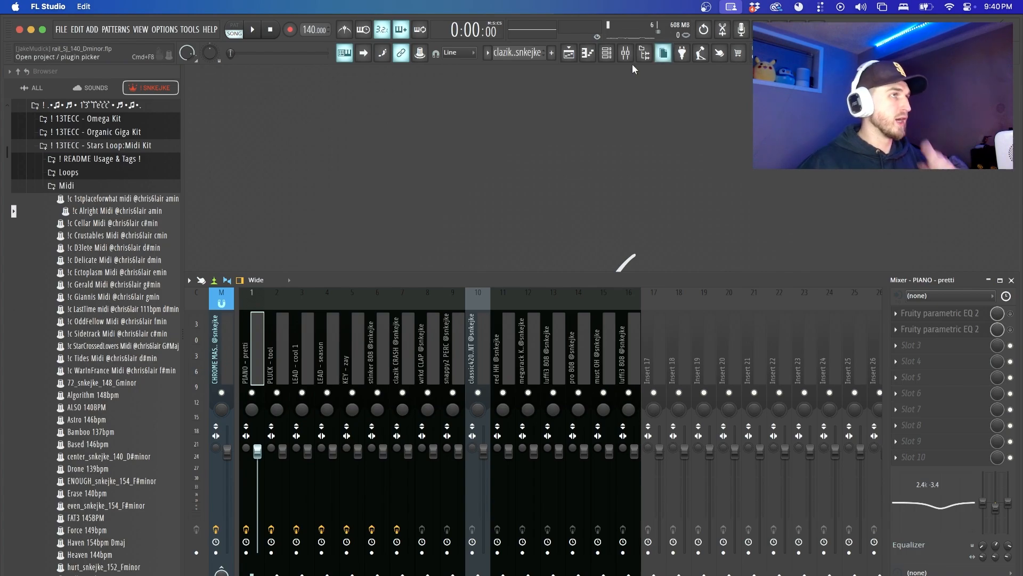
pyautogui.click(568, 53)
pyautogui.click(402, 123)
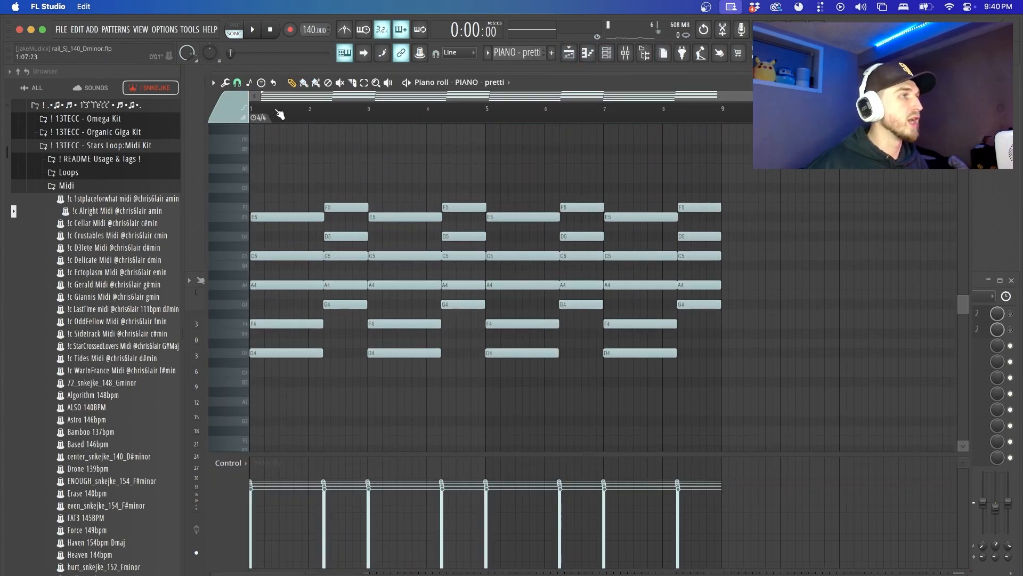
pyautogui.press('space')
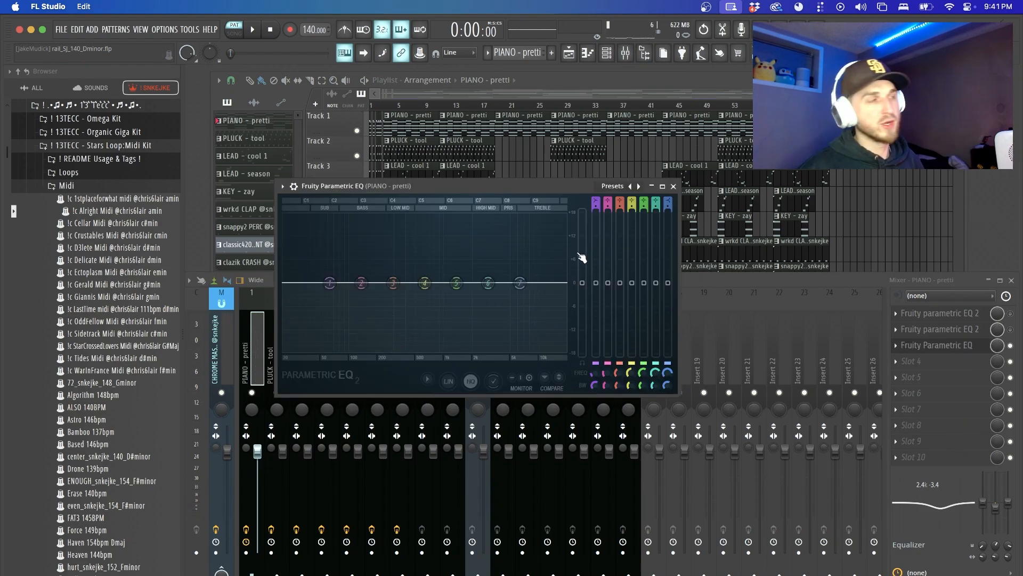
# Play the piano pattern to view its spectrum in the flat Fruity Parametric EQ, stop playback, and close the EQ
pyautogui.press('space')
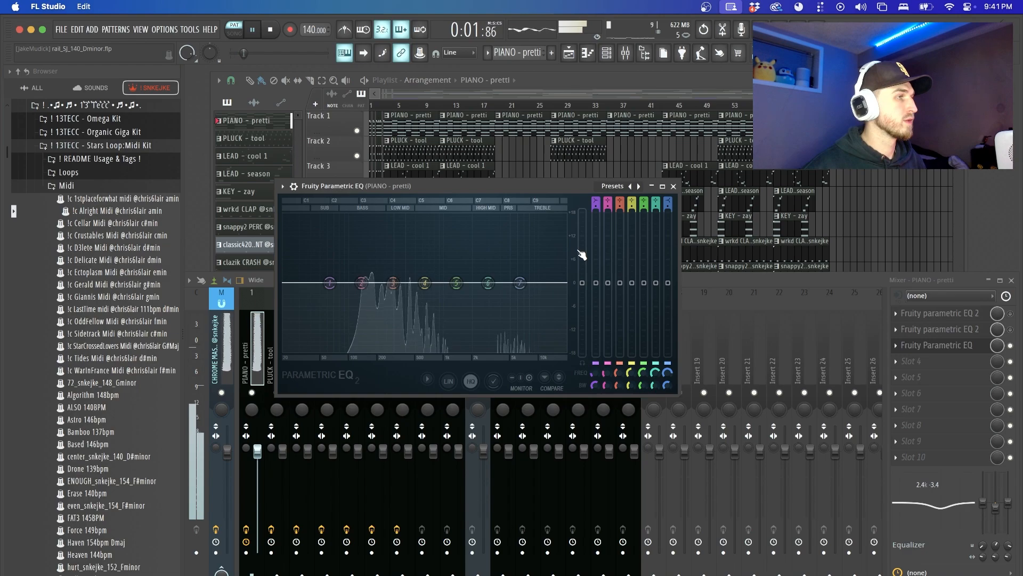
pyautogui.press('space')
pyautogui.click(674, 186)
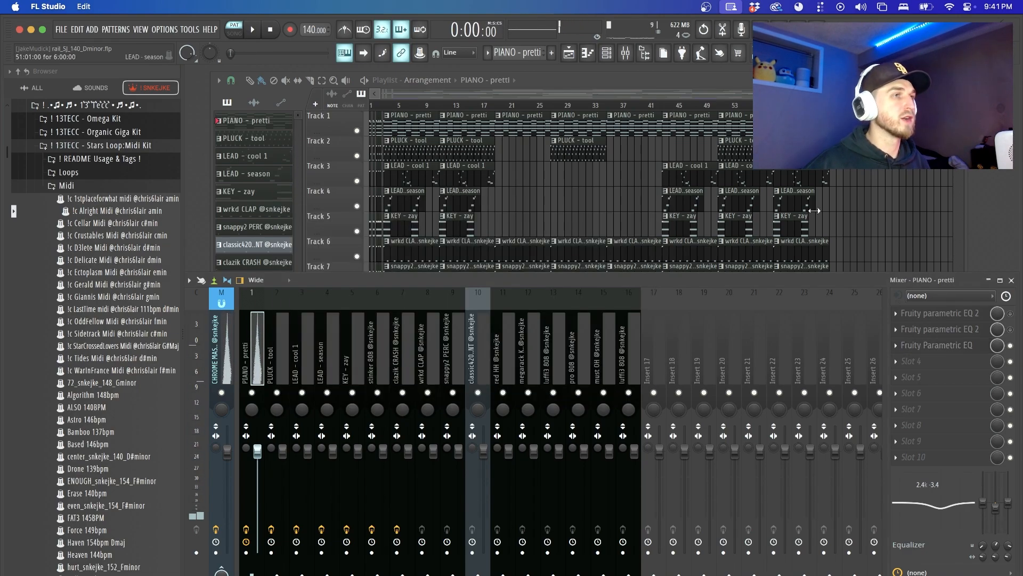
# Delete the flat Fruity Parametric EQ from slot 3 of the PIANO - pretti mixer track
pyautogui.rightClick(900, 348)
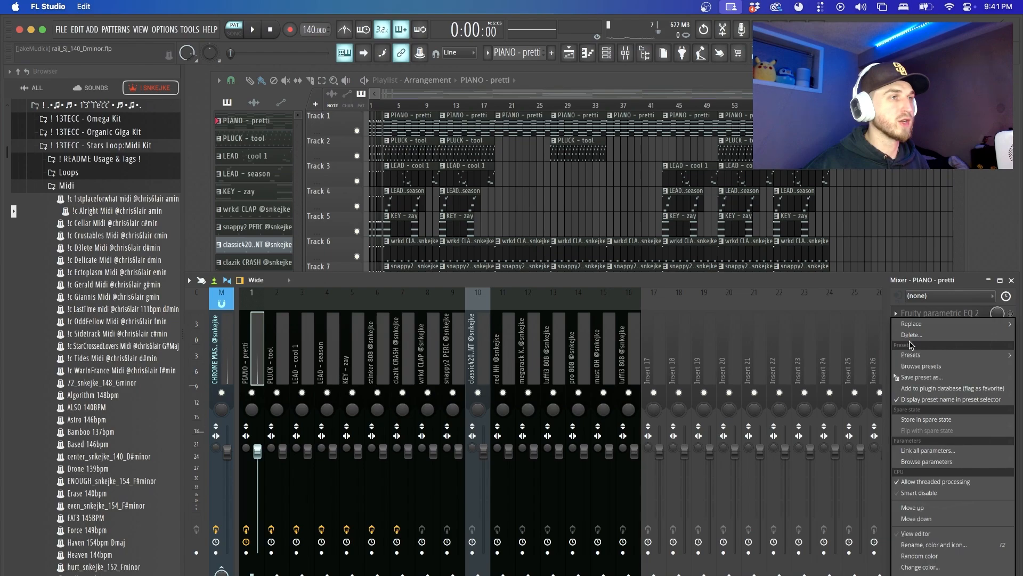
pyautogui.click(916, 335)
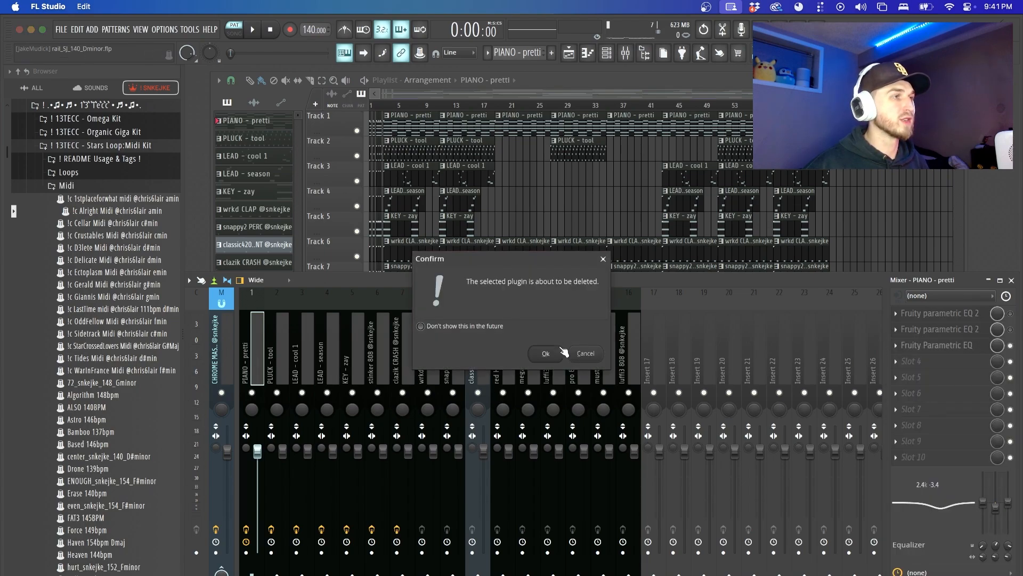
pyautogui.click(545, 353)
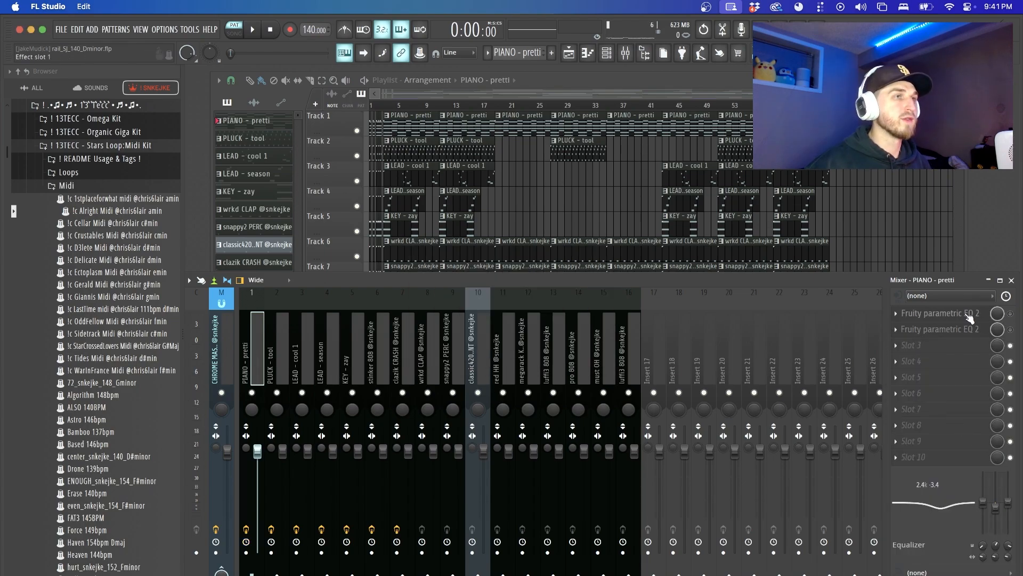
# Open the slot 1 Fruity parametric EQ 2 on the PIANO - pretti mixer track and enable that effect
pyautogui.click(938, 313)
pyautogui.moveTo(555, 171); pyautogui.dragTo(589, 168)
pyautogui.click(894, 312)
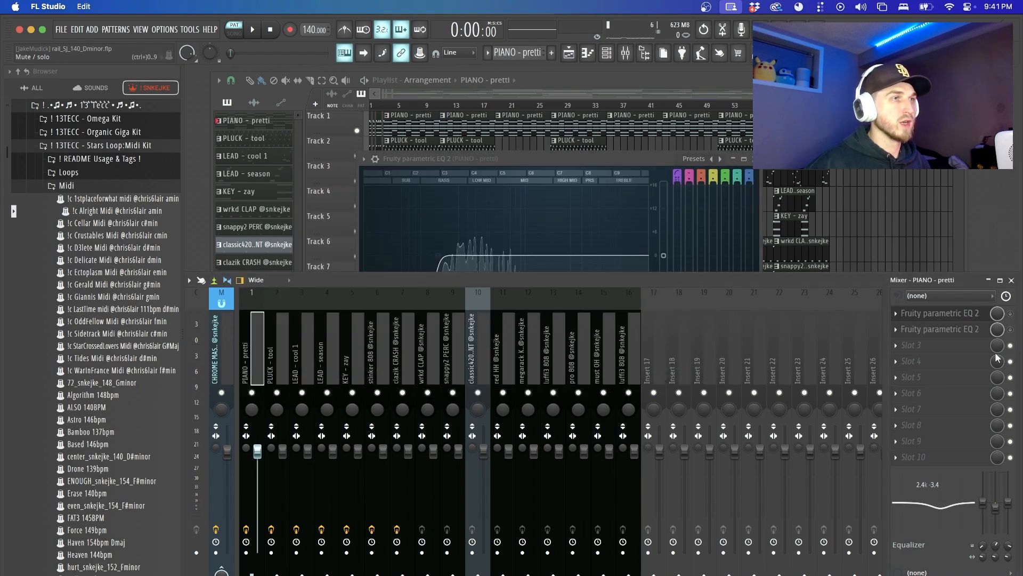
pyautogui.click(976, 331)
pyautogui.click(844, 244)
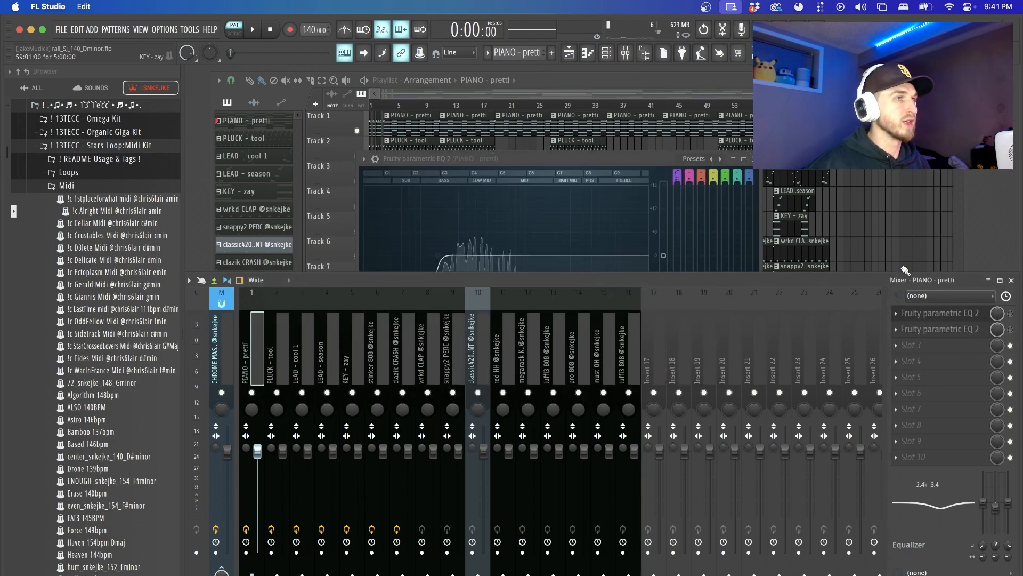
pyautogui.click(1010, 313)
pyautogui.moveTo(588, 159); pyautogui.dragTo(667, 202)
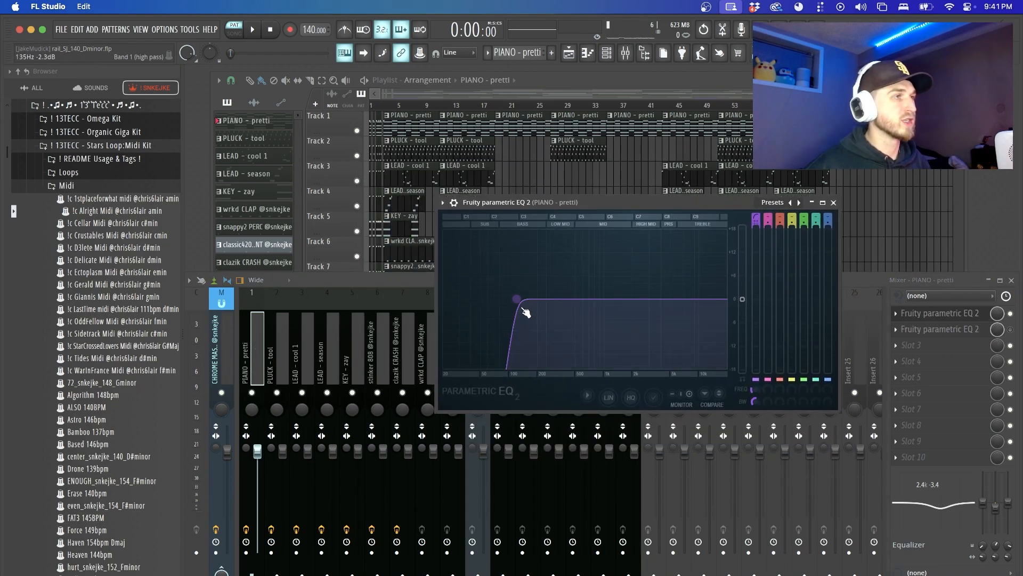
# Try the 40Hz + 18kHz cut preset on the piano EQ with its low cut moved higher, and undo the changes
pyautogui.click(774, 203)
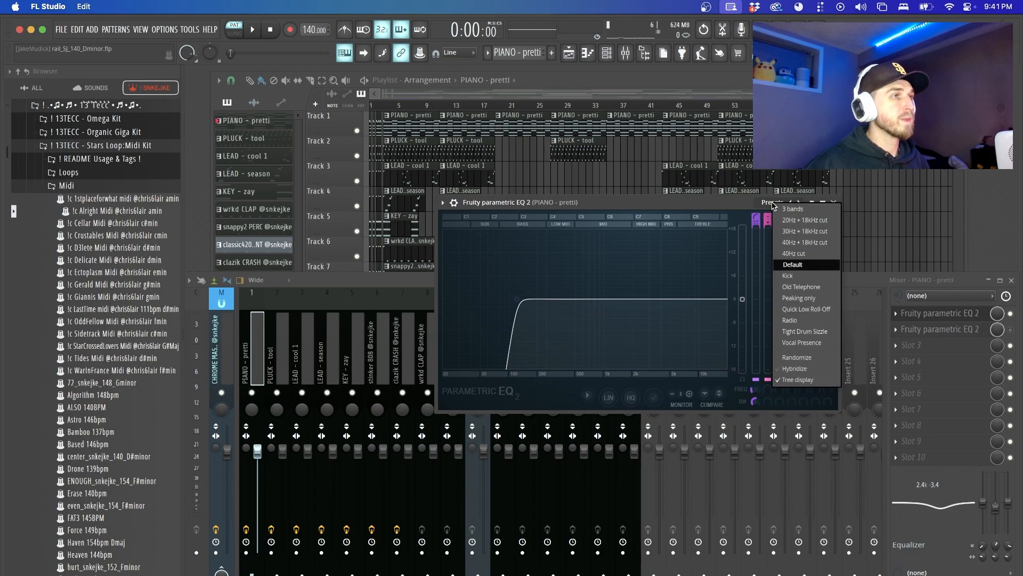
pyautogui.click(799, 245)
pyautogui.moveTo(463, 300); pyautogui.dragTo(566, 300)
pyautogui.press('super+z')
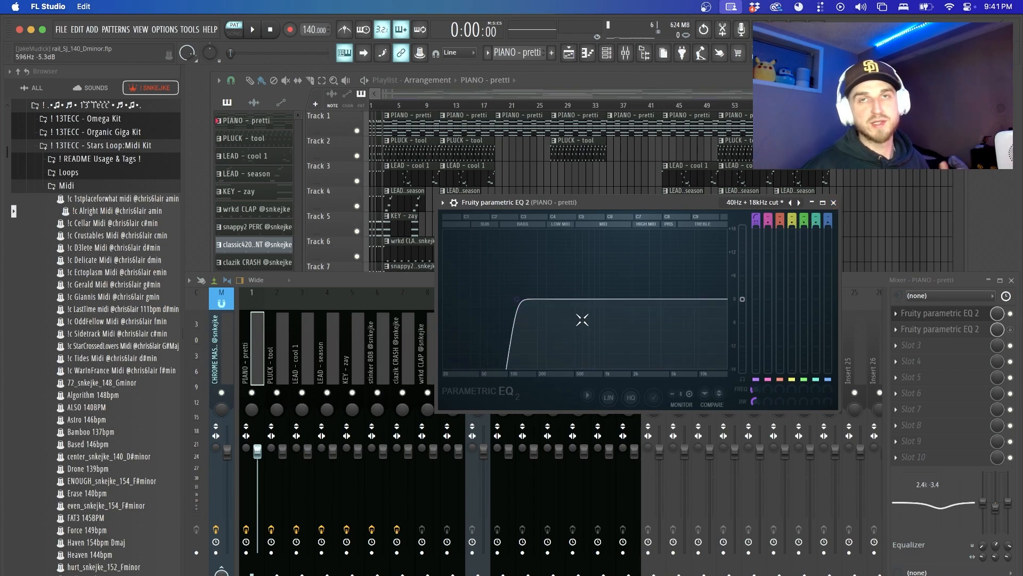
pyautogui.press('super+z')
# Play the piano pattern through the enabled low-cut EQ, close the EQ window, and stop playback
pyautogui.press('space')
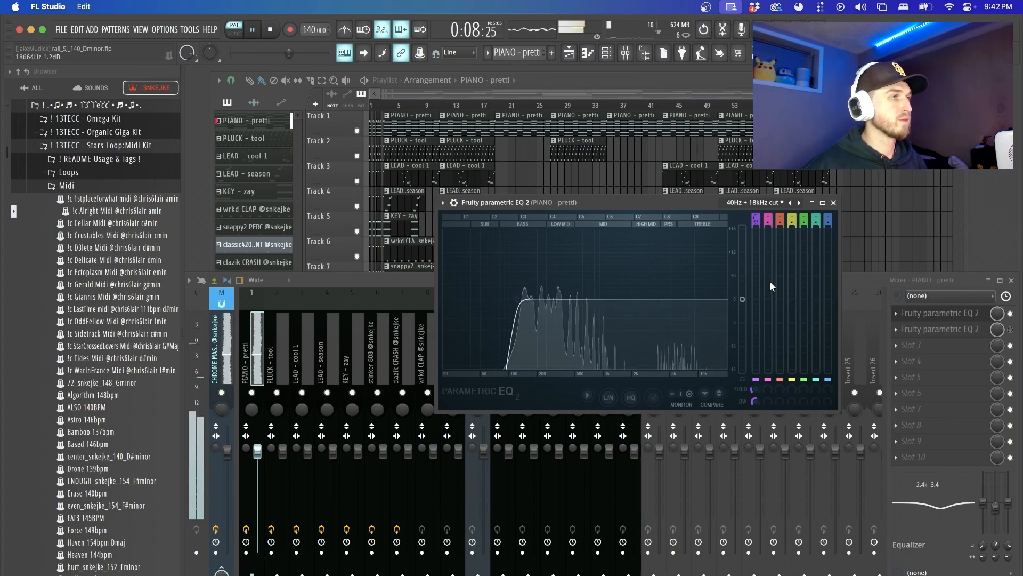
pyautogui.click(834, 203)
pyautogui.press('space')
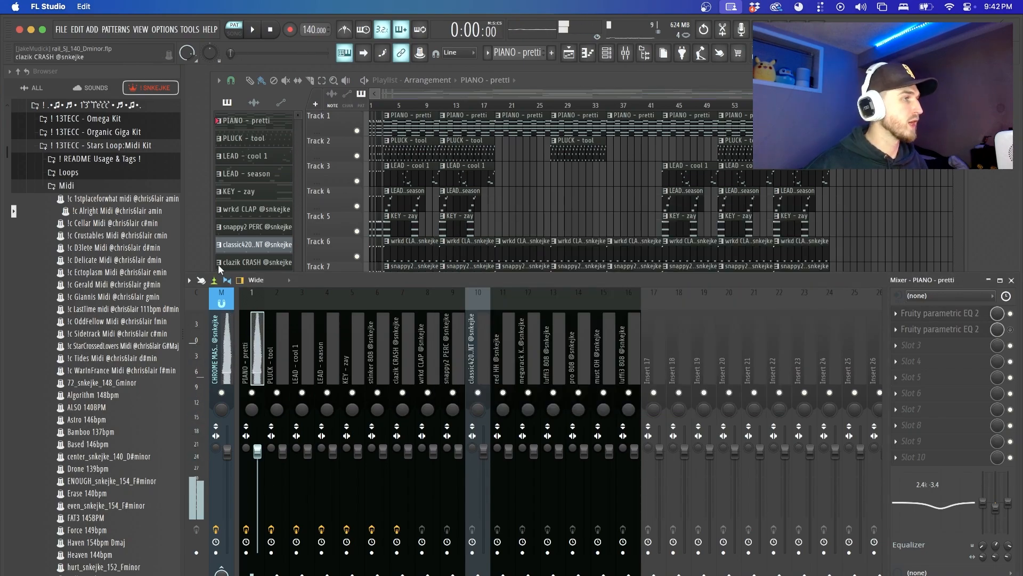
# Solo the PLUCK - tool mixer track and set song-mode playback to start from bar 3
pyautogui.click(279, 346)
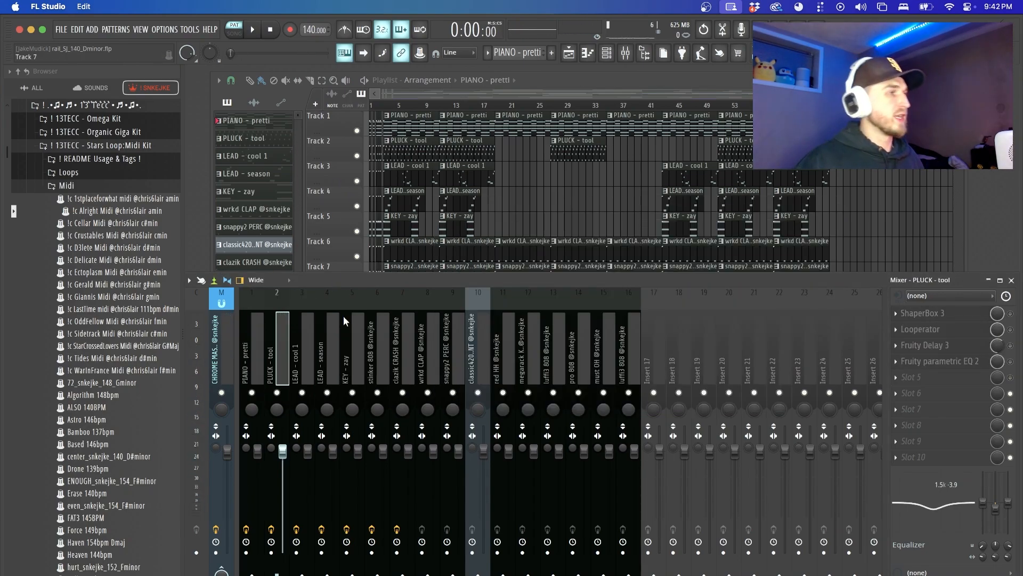
pyautogui.rightClick(278, 394)
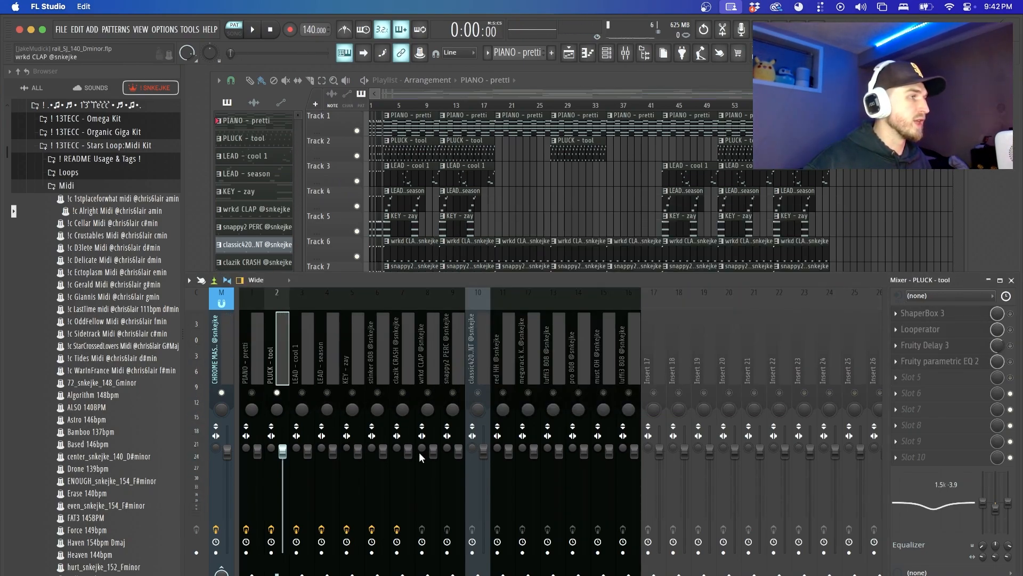
pyautogui.click(389, 105)
pyautogui.press('l')
pyautogui.click(386, 107)
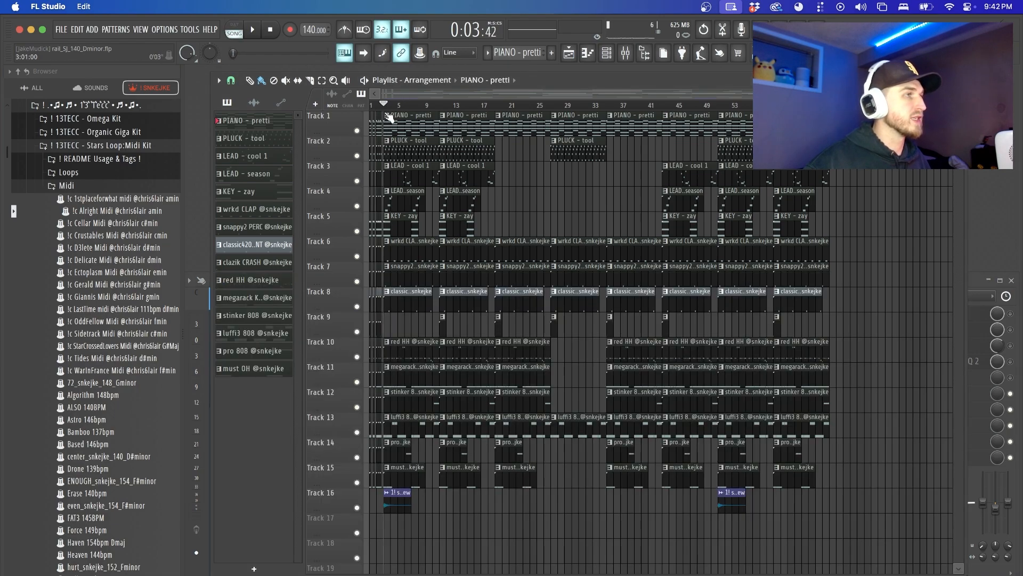
# Play the soloed pluck from bar 3, bring up the mixer, and stop playback
pyautogui.press('space')
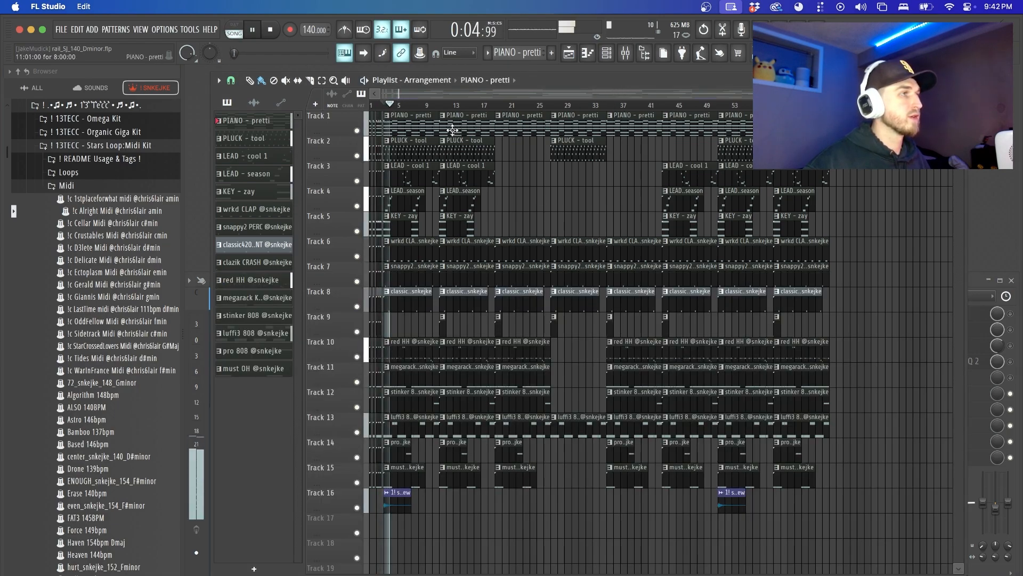
pyautogui.click(607, 53)
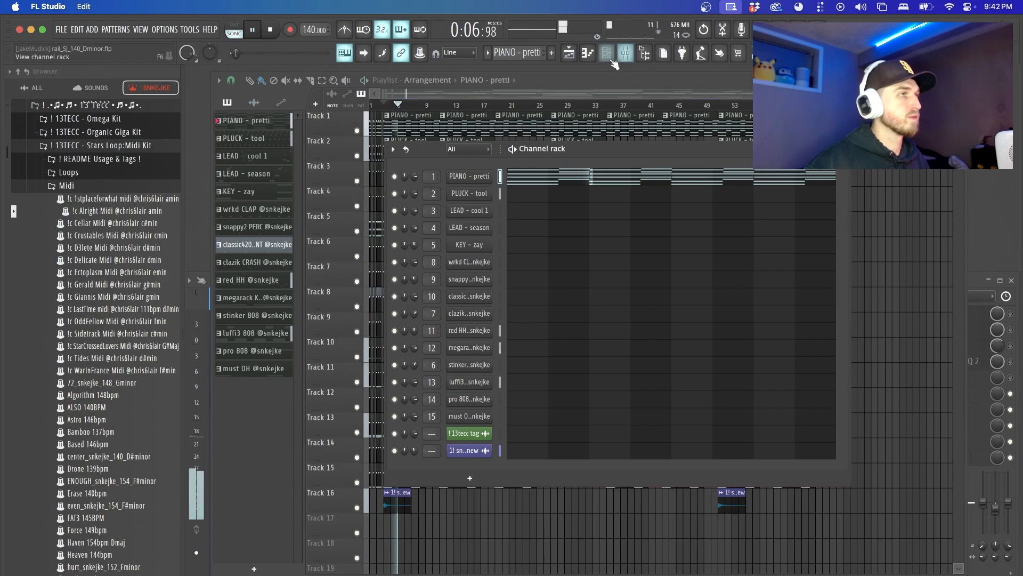
pyautogui.click(607, 53)
pyautogui.click(625, 53)
pyautogui.press('space')
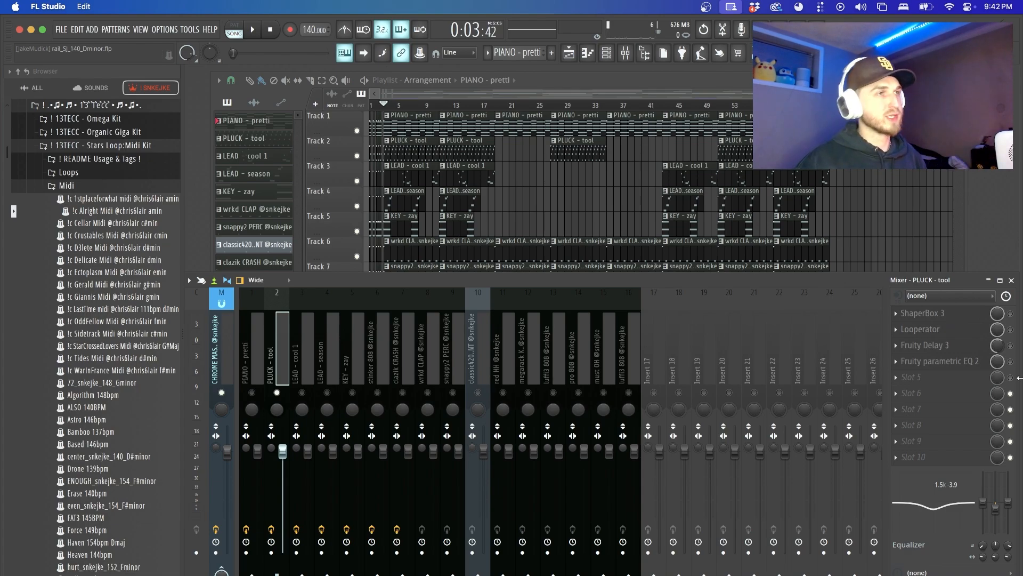
# Enable ShaperBox 3 and Looperator on the PLUCK - tool track and open its Fruity parametric EQ 2
pyautogui.click(1011, 313)
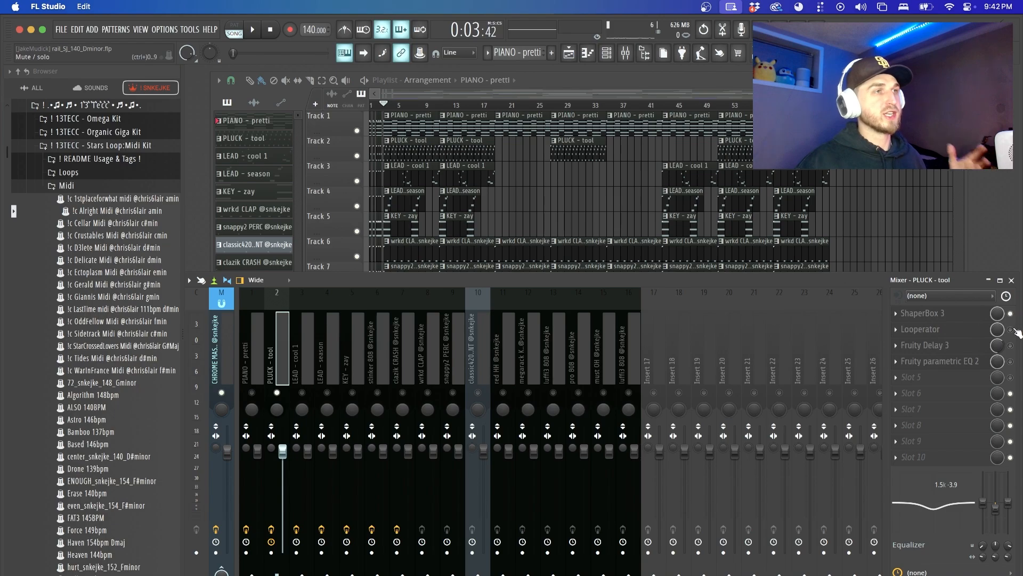
pyautogui.click(1011, 329)
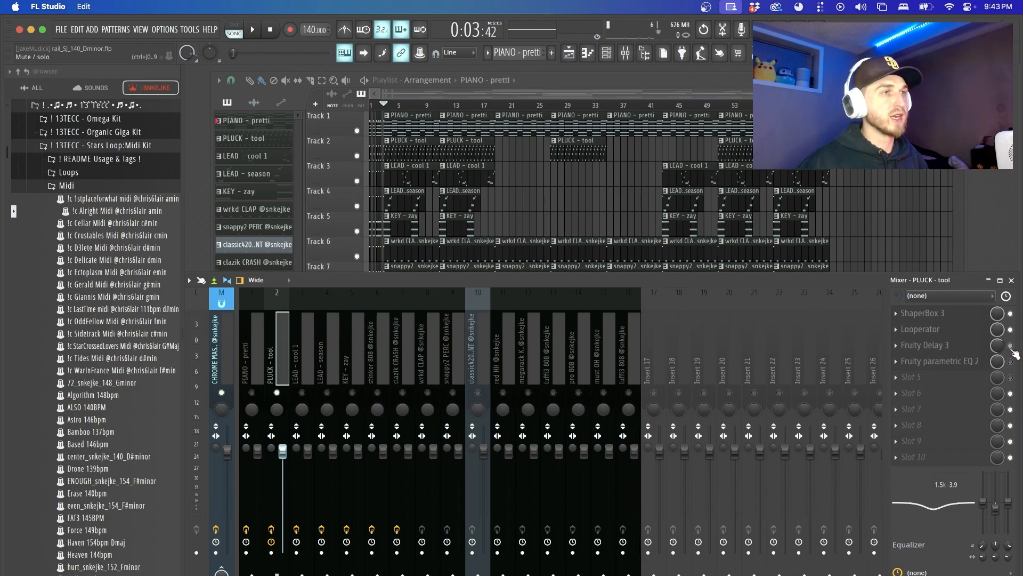
pyautogui.click(930, 362)
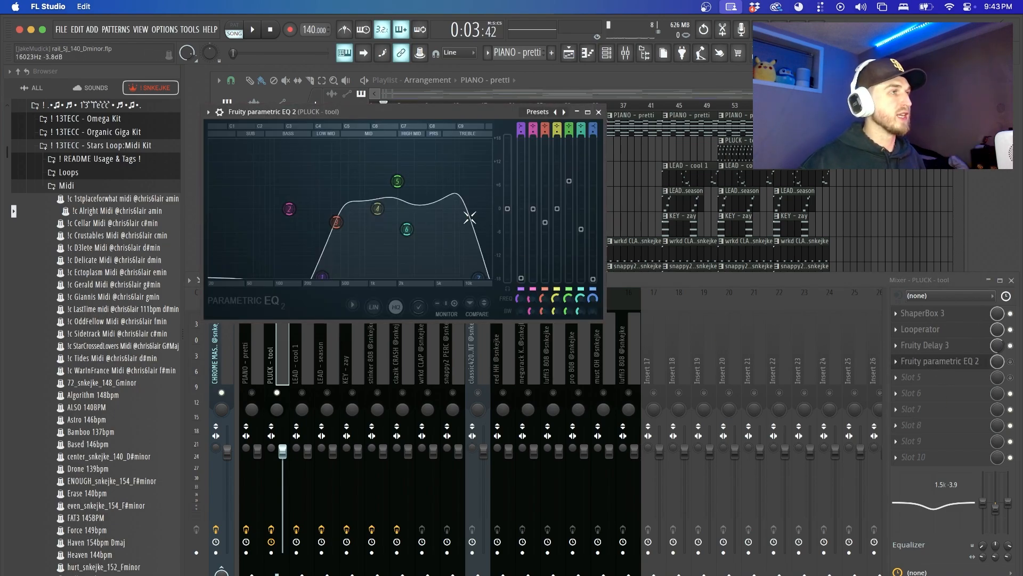
# Try the Radio preset on the pluck's EQ and undo the preset change
pyautogui.click(545, 112)
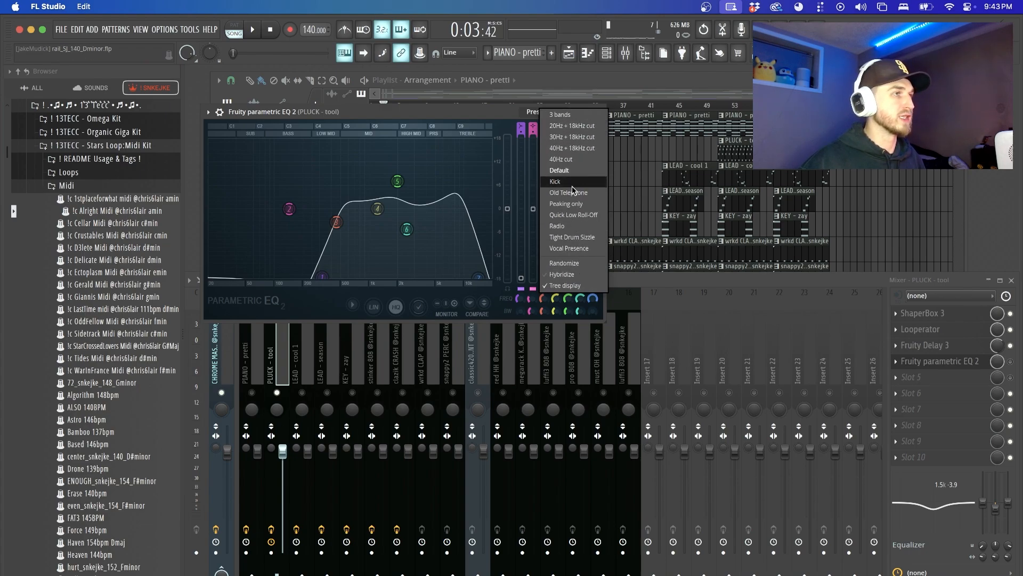
pyautogui.click(573, 228)
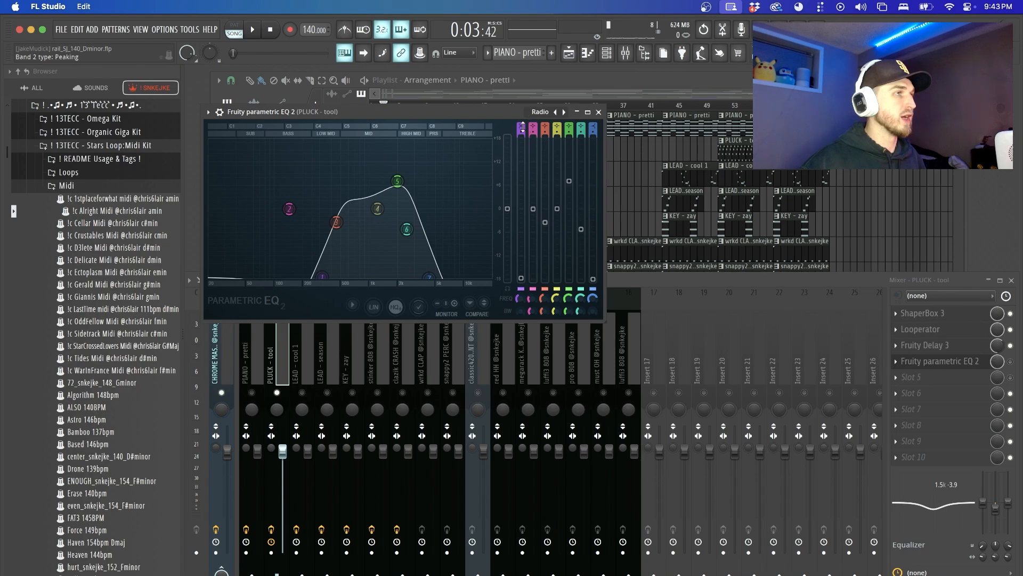
pyautogui.press('super+z')
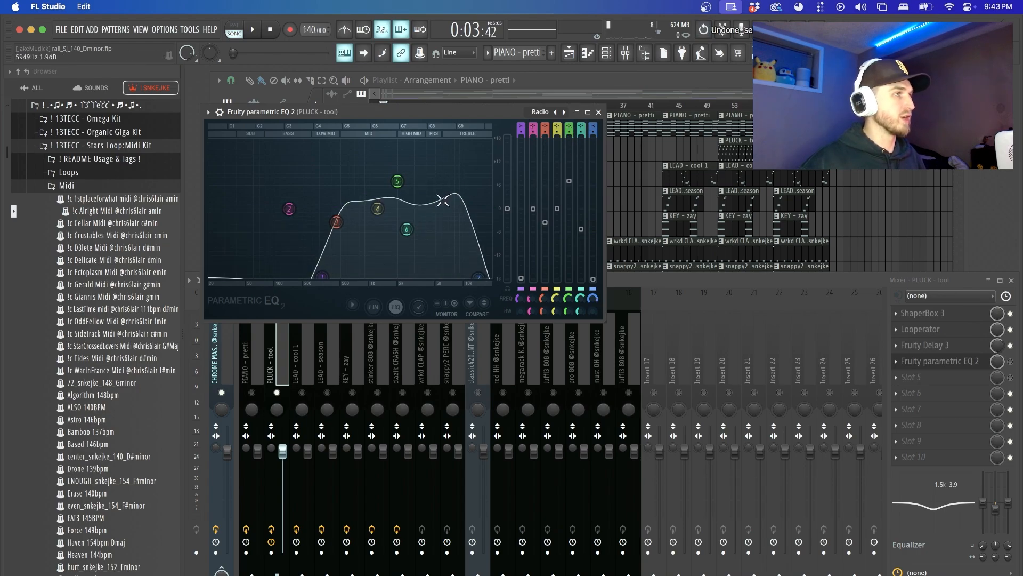
# Set the pluck's EQ to the Old Telephone preset, close it, and play the soloed pluck with its effects
pyautogui.click(554, 112)
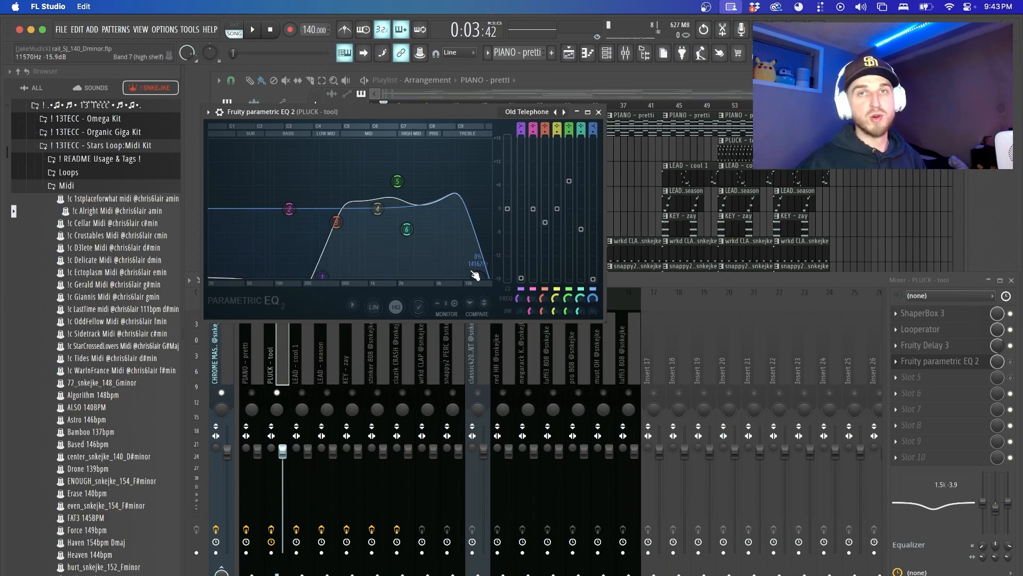
pyautogui.click(632, 128)
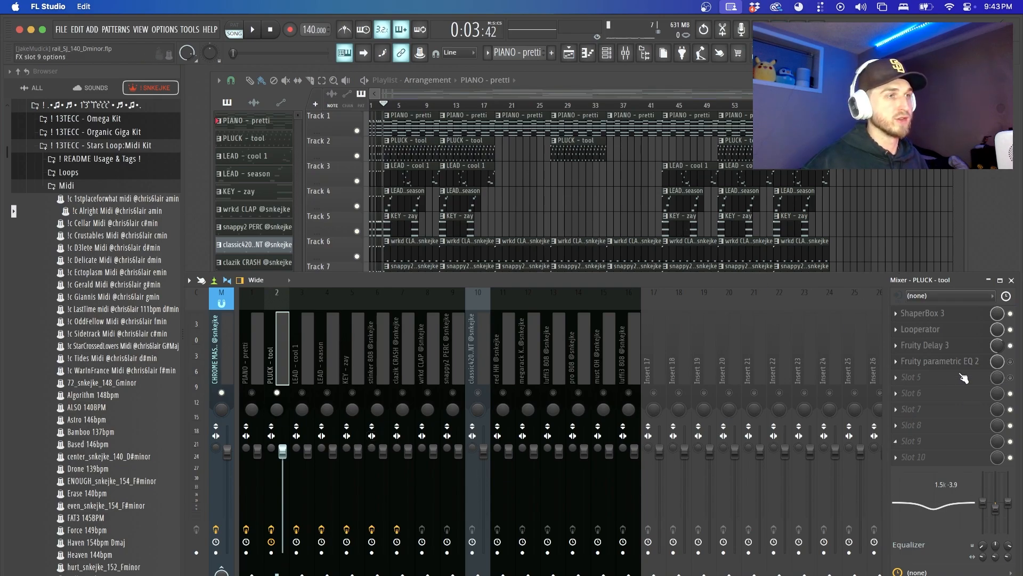
pyautogui.press('space')
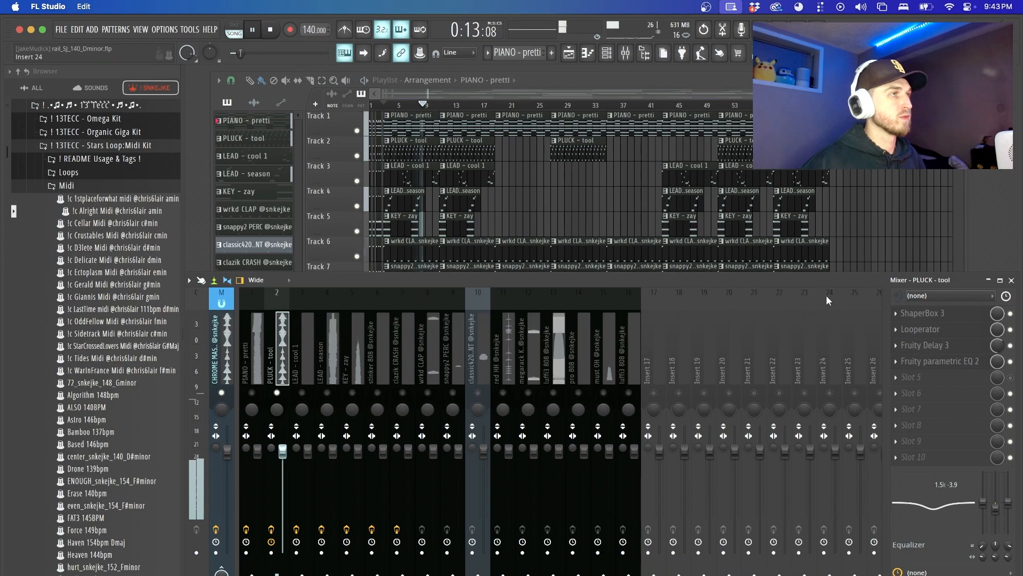
# Stop playback, view the PLUCK - tool notes in the piano roll, and return to the playlist and mixer
pyautogui.press('space')
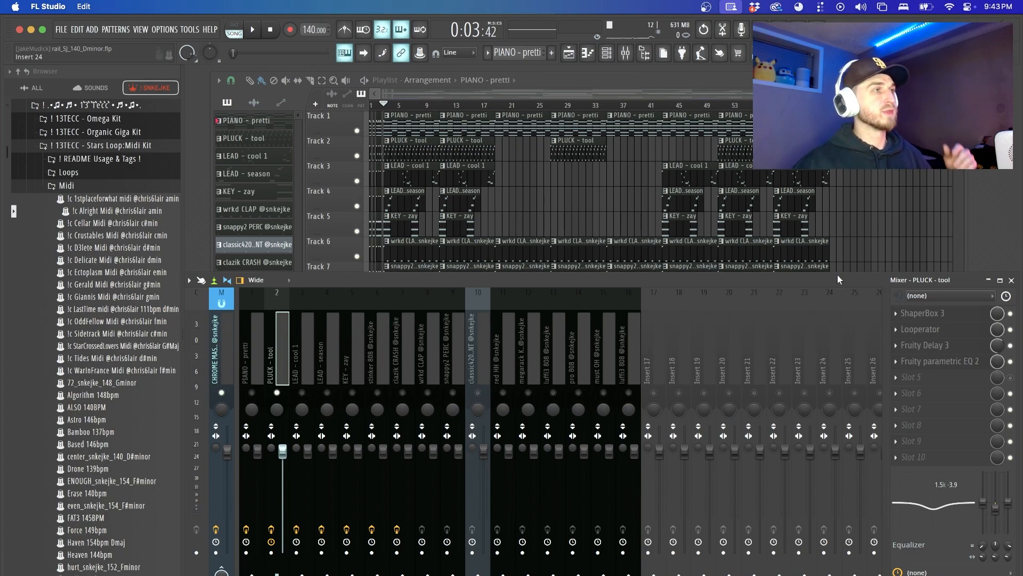
pyautogui.doubleClick(407, 151)
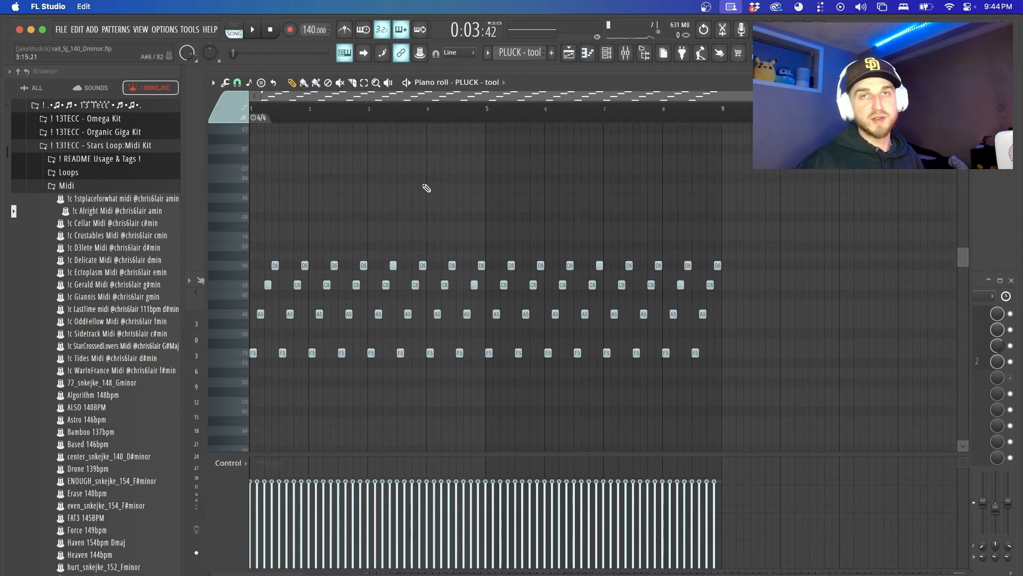
pyautogui.press('F5')
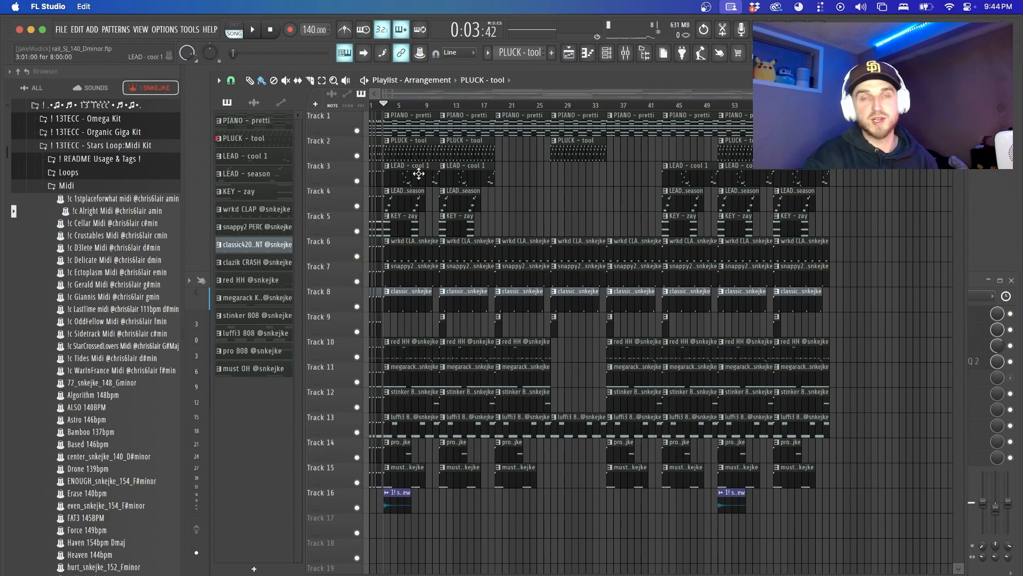
pyautogui.click(974, 280)
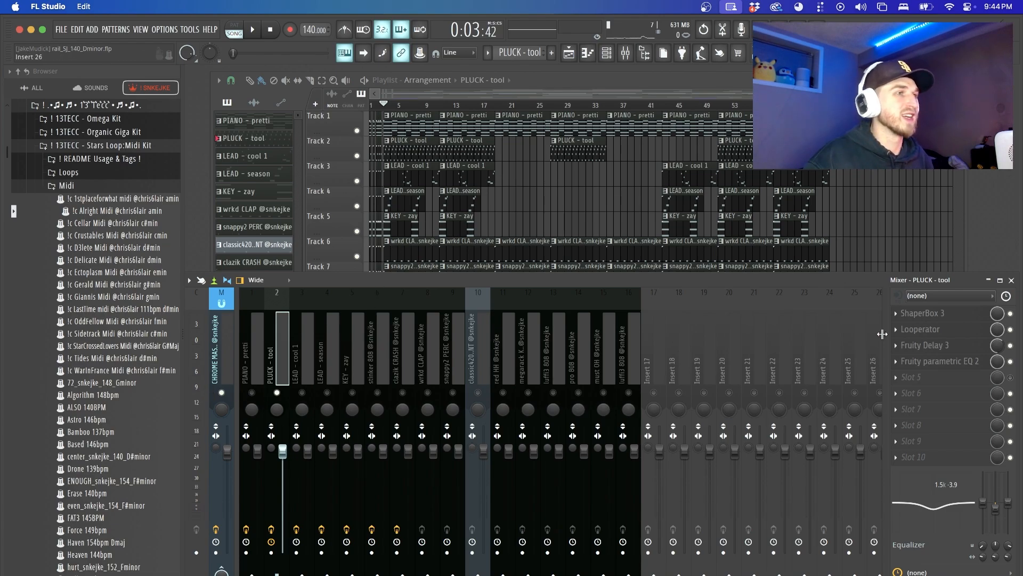
# Inspect ShaperBox 3 and Looperator on PLUCK - tool, dismissing the update notice, and close both plugins
pyautogui.click(948, 315)
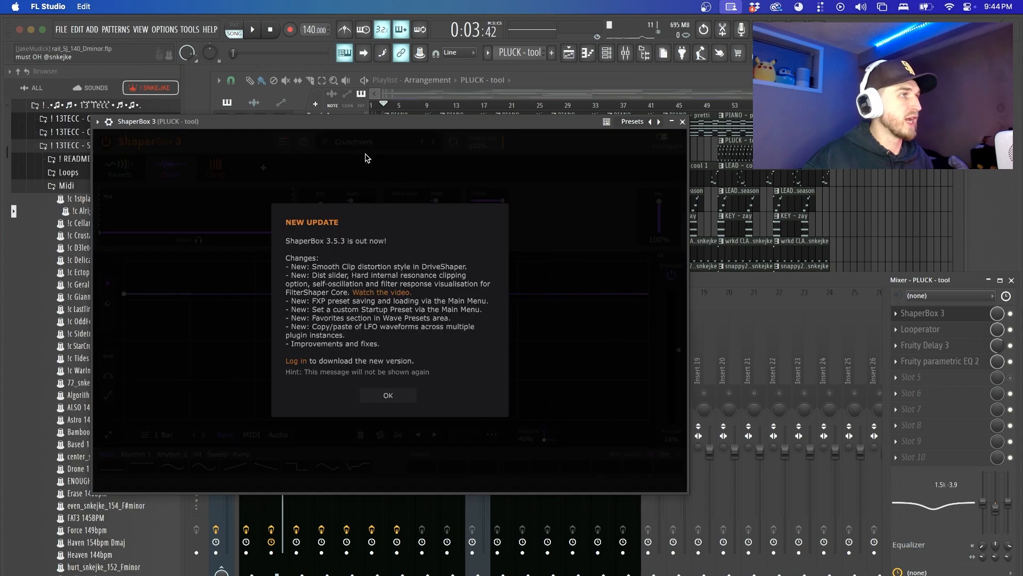
pyautogui.click(393, 400)
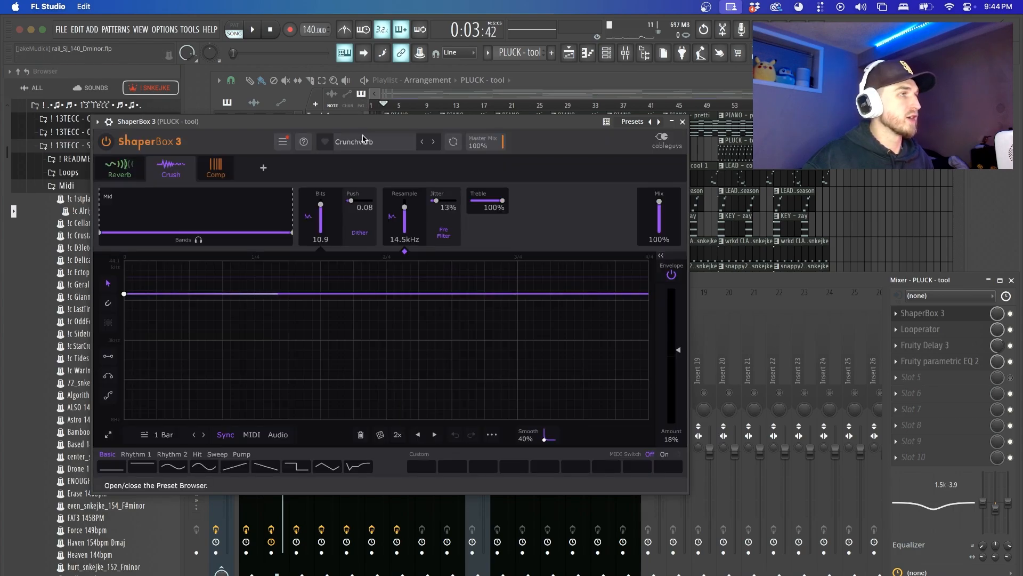
pyautogui.click(683, 122)
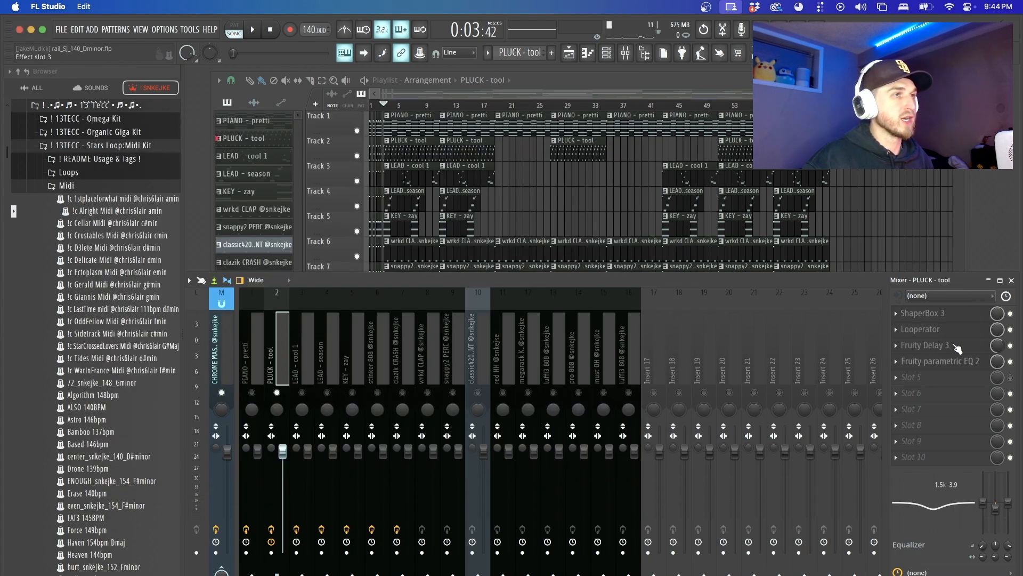
pyautogui.click(948, 331)
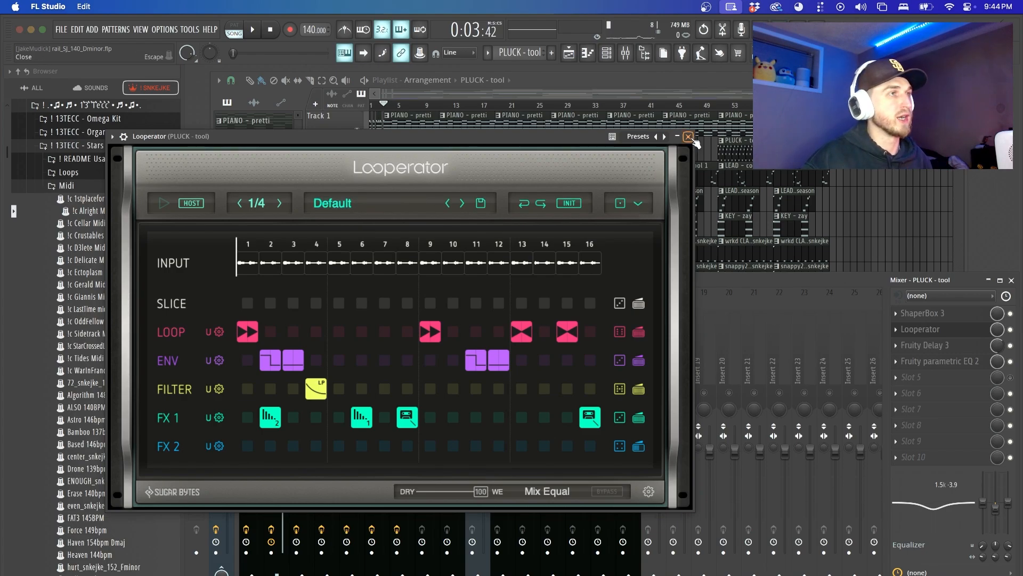
pyautogui.click(689, 136)
# Set the pluck's Fruity Delay 3 to the Default preset, adjust its wet output level slightly, and close it
pyautogui.click(954, 348)
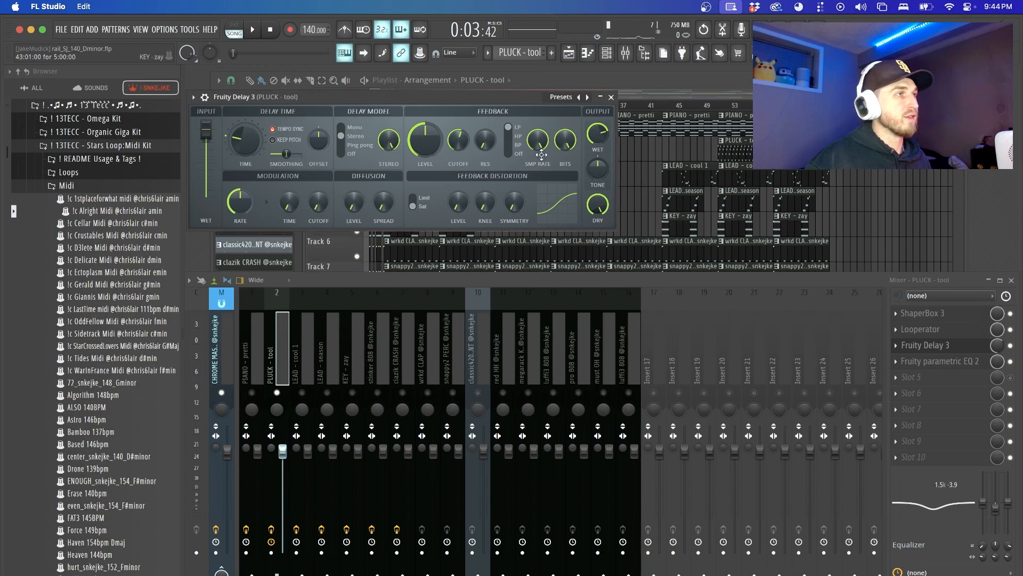
pyautogui.moveTo(462, 96); pyautogui.dragTo(665, 200)
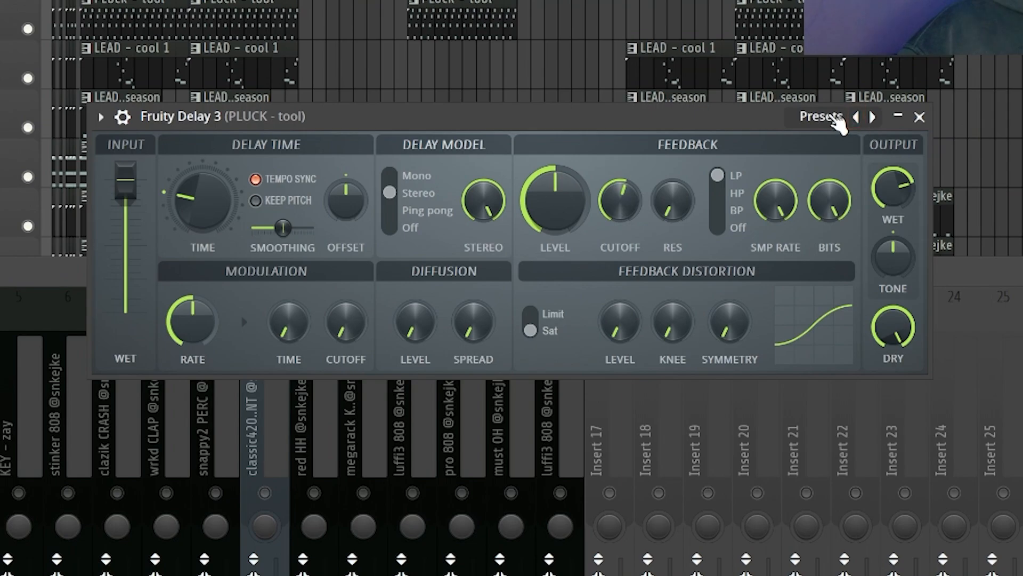
pyautogui.click(835, 122)
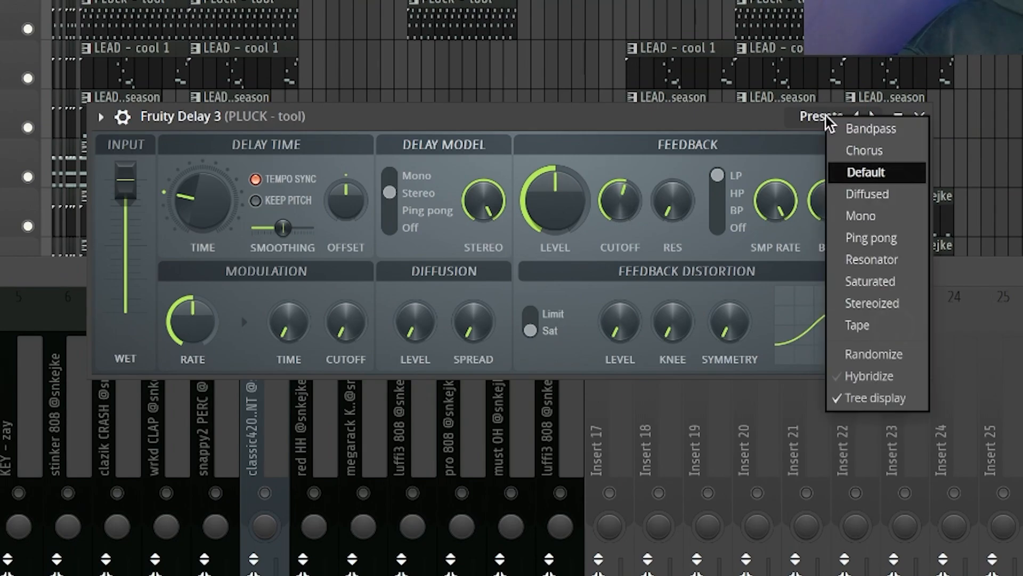
pyautogui.click(865, 171)
pyautogui.moveTo(898, 189); pyautogui.dragTo(897, 176)
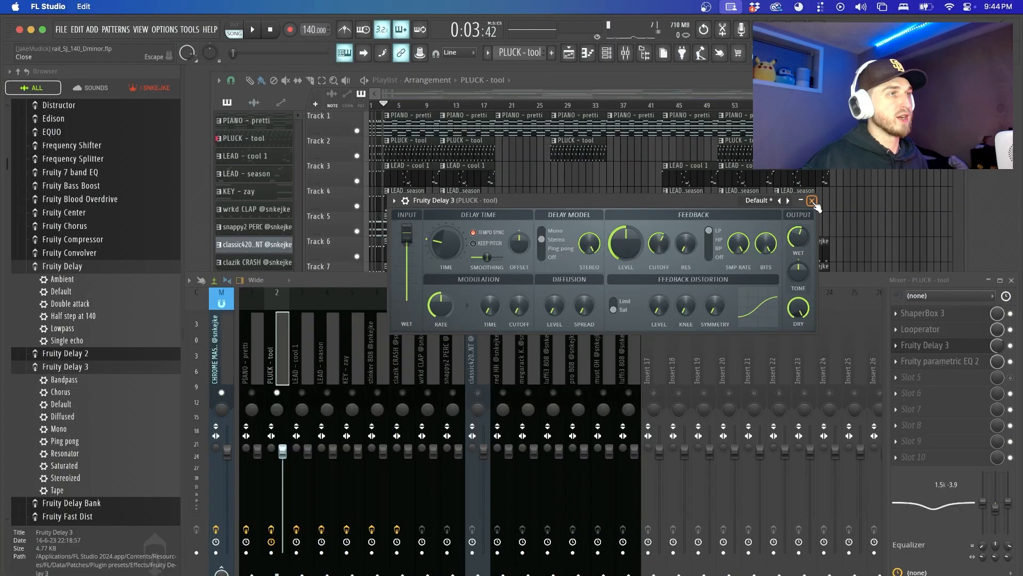
pyautogui.click(948, 347)
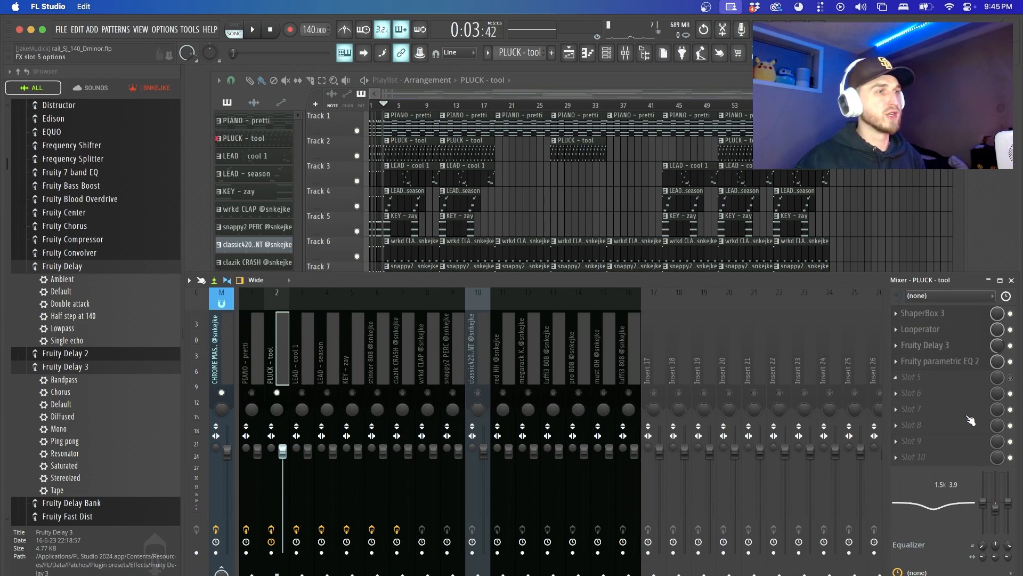
pyautogui.moveTo(932, 511); pyautogui.dragTo(933, 512)
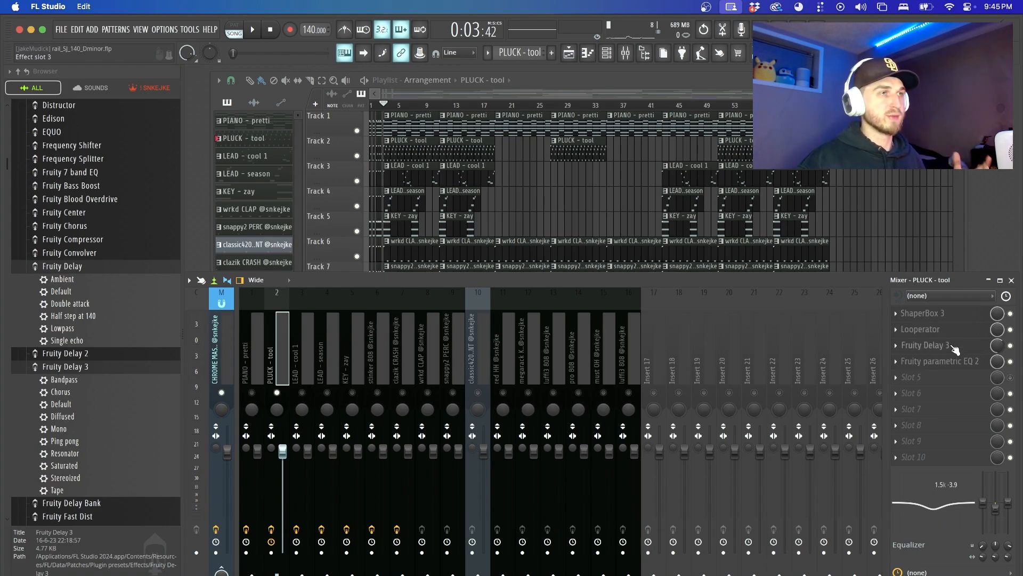
# Solo LEAD - cool 1 in the mixer, play it from bar 6, and stop playback with the mixer up
pyautogui.click(304, 397)
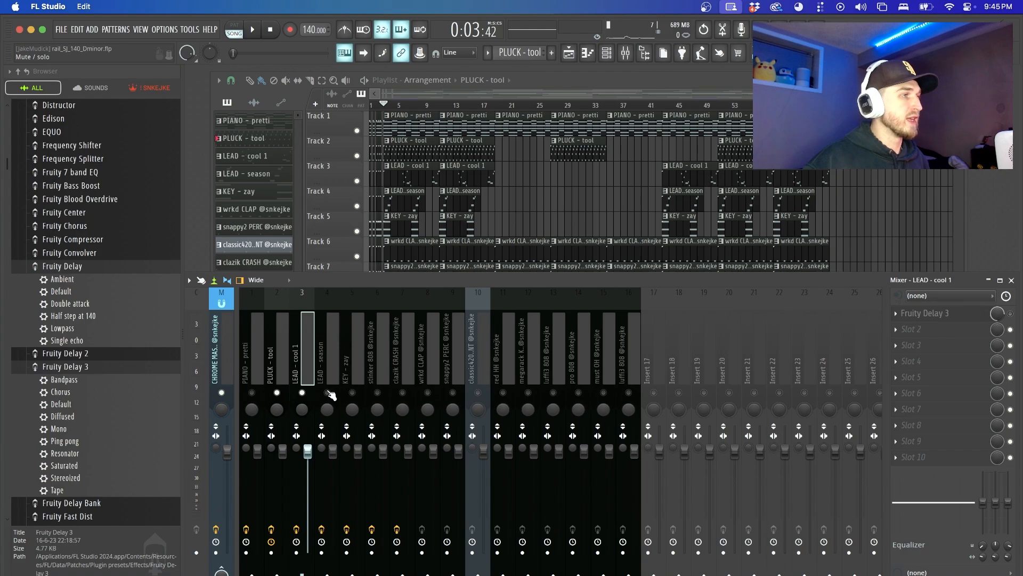
pyautogui.moveTo(399, 106); pyautogui.dragTo(407, 110)
pyautogui.press('space')
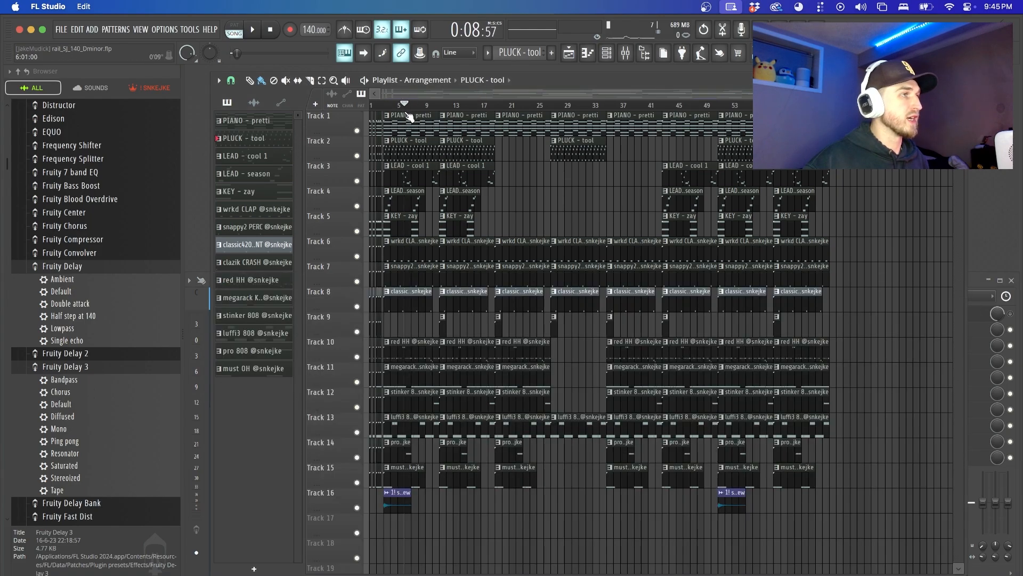
pyautogui.press('F9')
pyautogui.press('space')
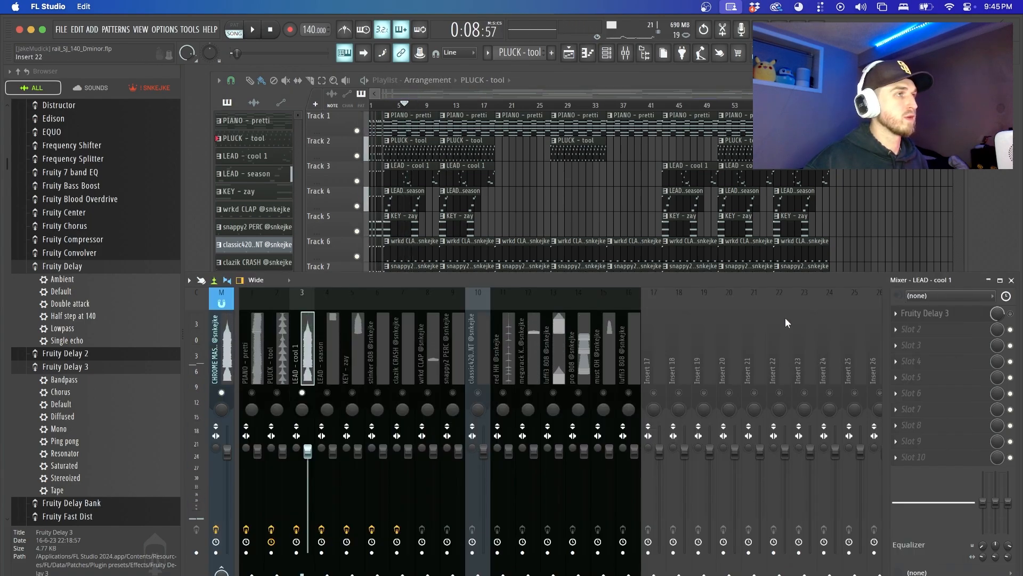
# Inspect Fruity Delay 3 on LEAD - cool 1, close it, and play the soloed lead from bar 6
pyautogui.click(928, 314)
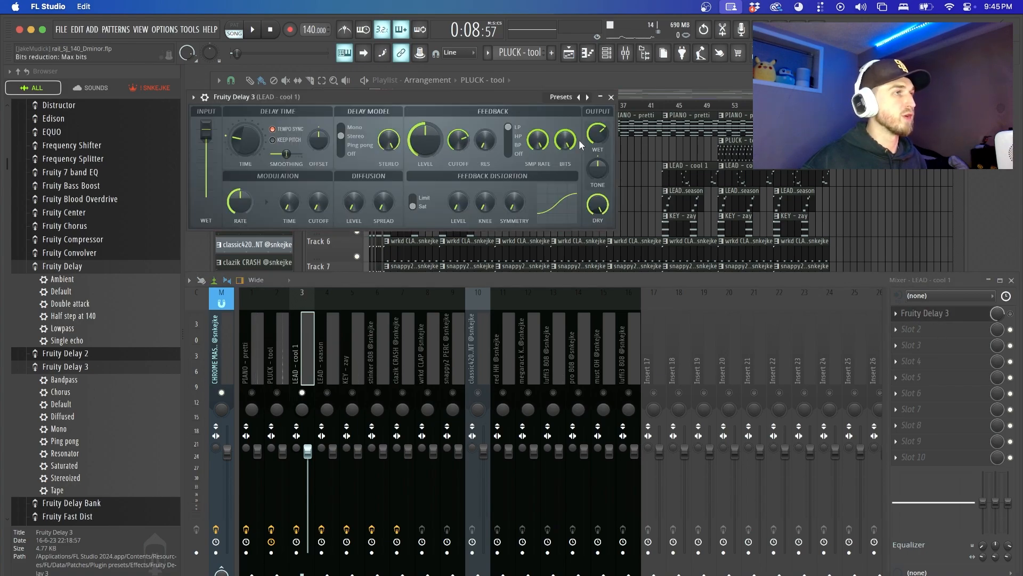
pyautogui.click(611, 97)
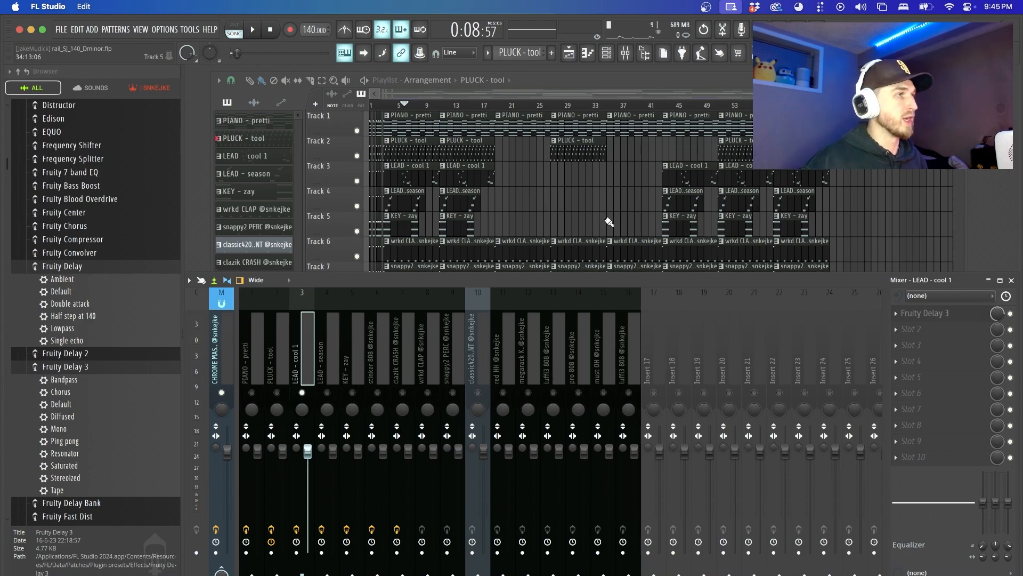
pyautogui.press('space')
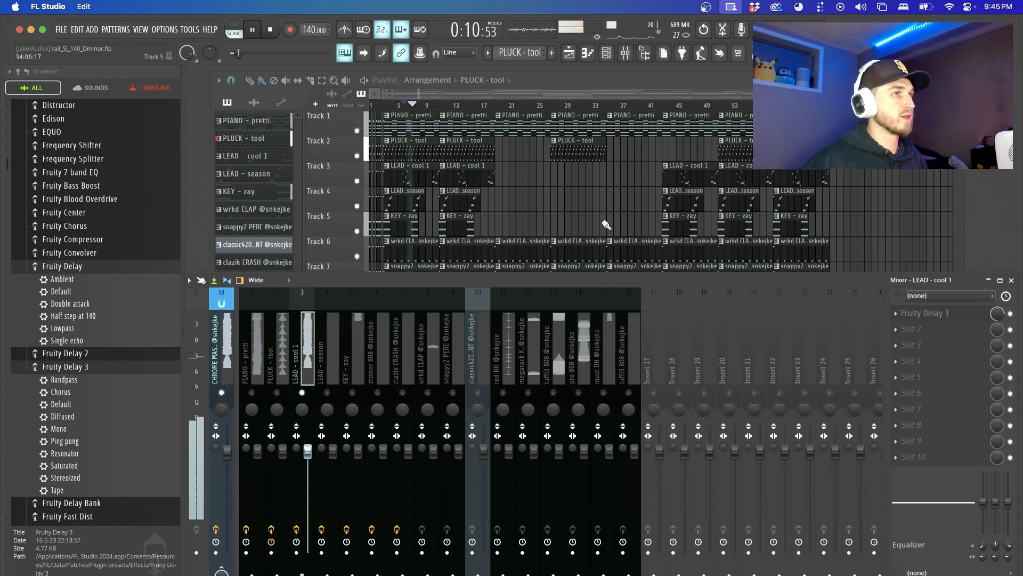
pyautogui.press('space')
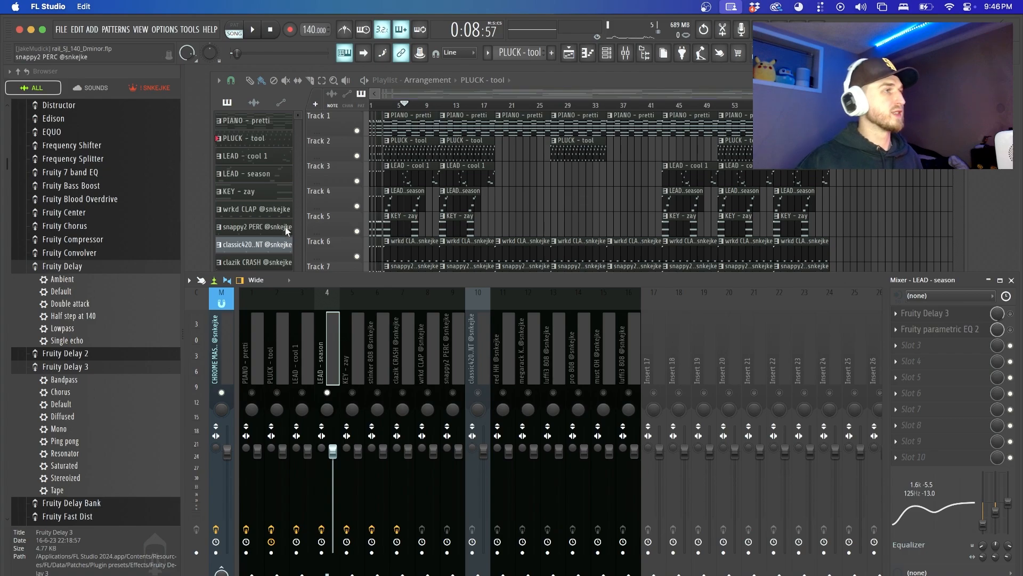
# Open the KEY - zay pattern in the piano roll, briefly audition its chords, and return to the mixer
pyautogui.doubleClick(406, 223)
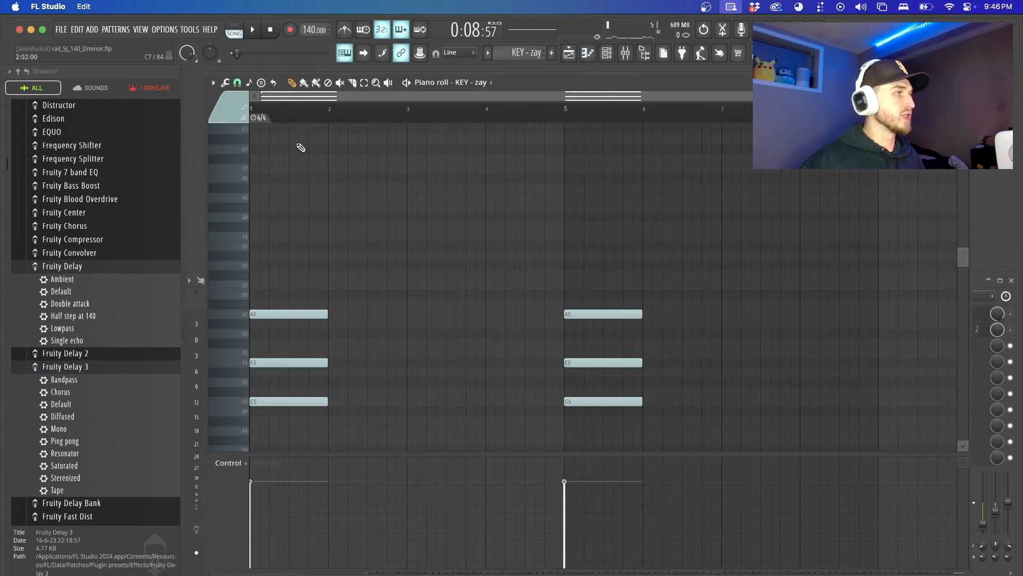
pyautogui.press('space')
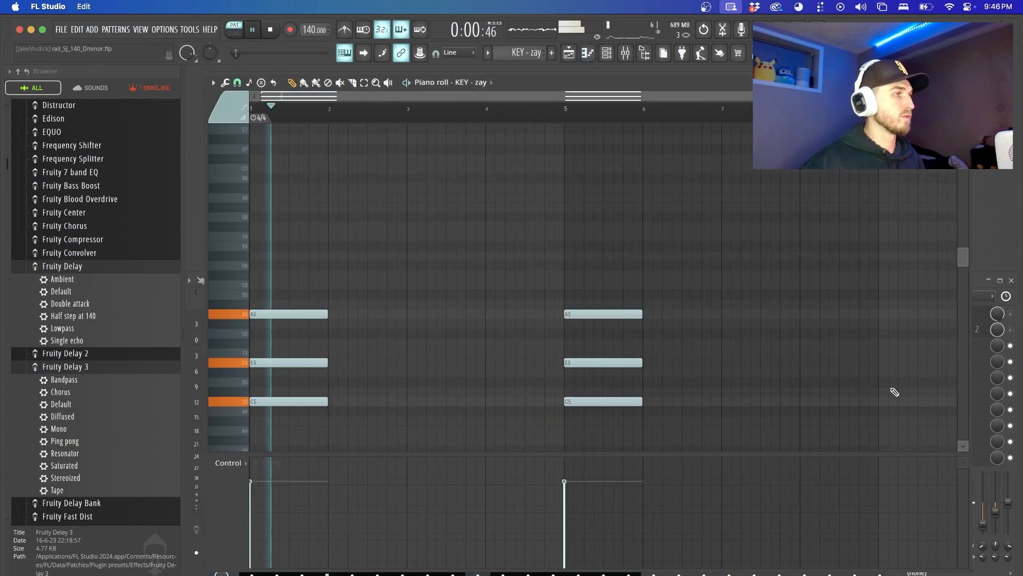
pyautogui.press('space')
pyautogui.press('F7')
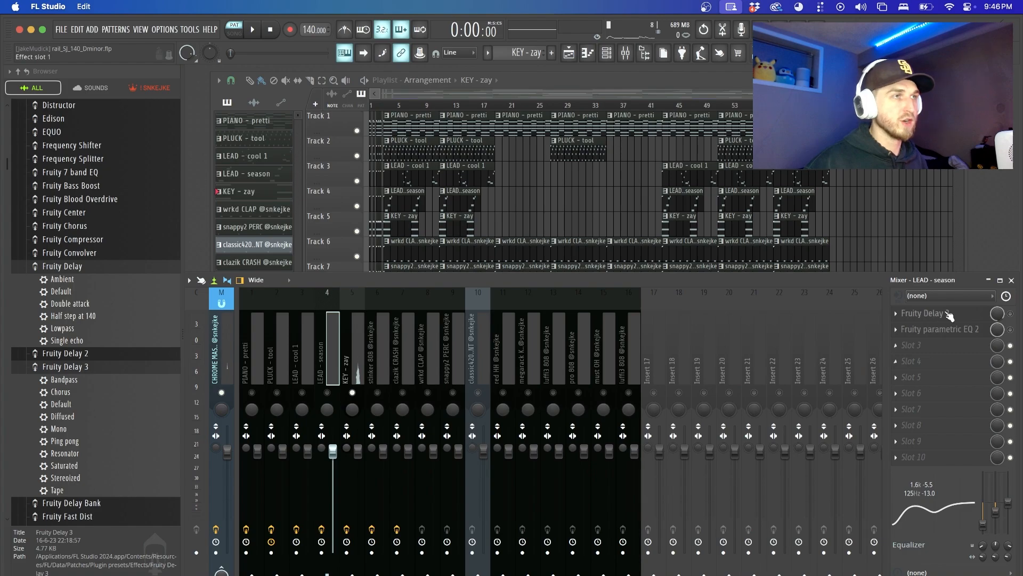
# Open Fruity Delay 3 and Fruity parametric EQ 2 on LEAD - season and reset the EQ to its Default preset
pyautogui.click(938, 313)
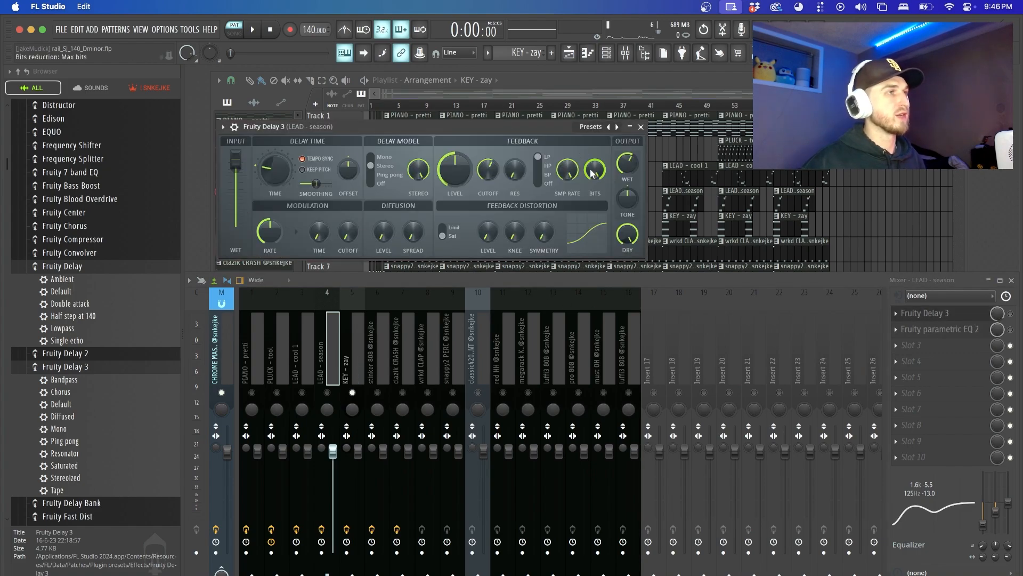
pyautogui.click(940, 329)
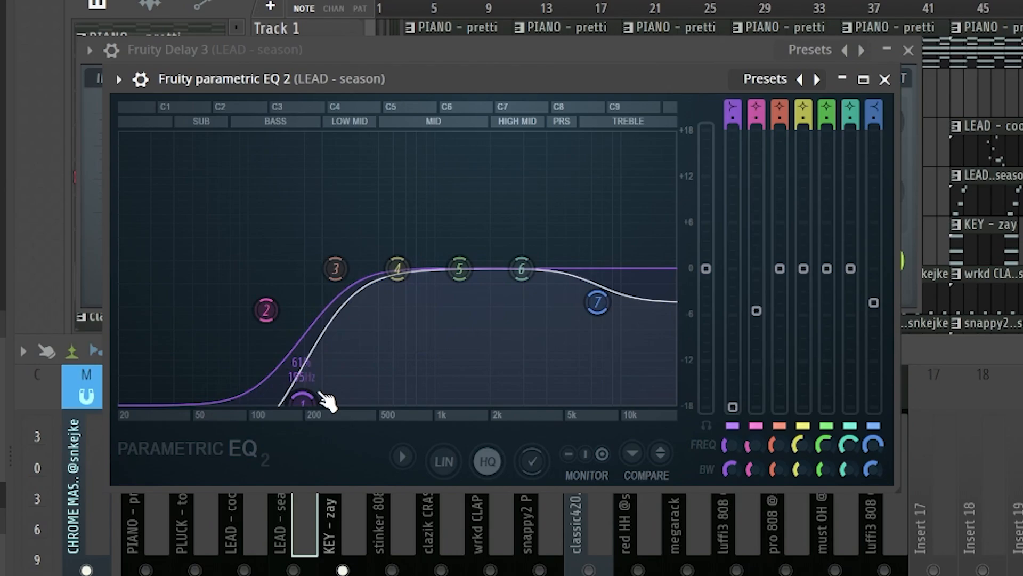
pyautogui.click(776, 80)
pyautogui.click(790, 206)
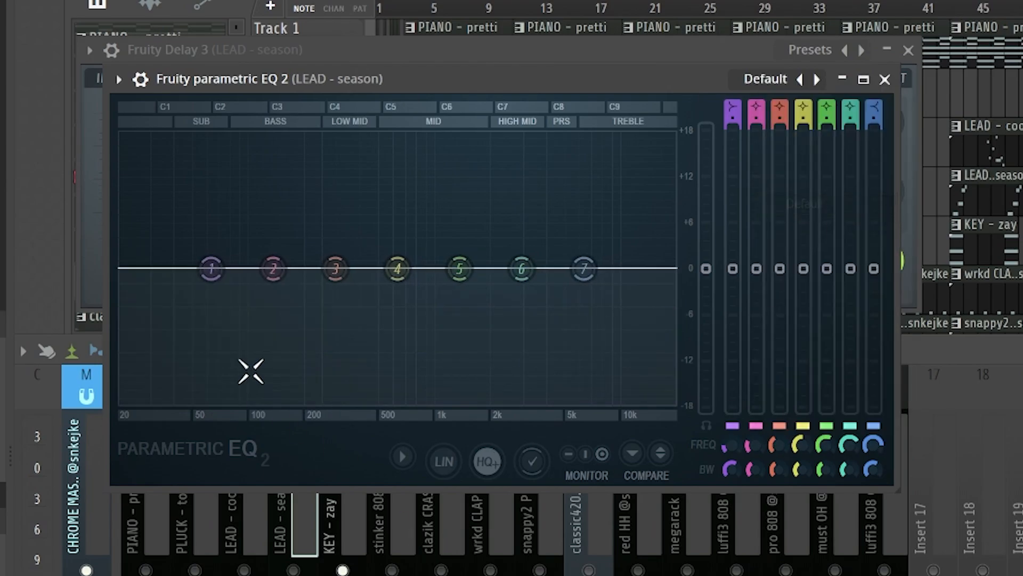
# Lower the lead's EQ band 1 to -18 dB just under 200 Hz, band 2 about 5 dB, and band 7 about 4 dB at 5696 Hz; close both plugins
pyautogui.moveTo(211, 268); pyautogui.dragTo(295, 401)
pyautogui.moveTo(273, 268); pyautogui.dragTo(219, 305)
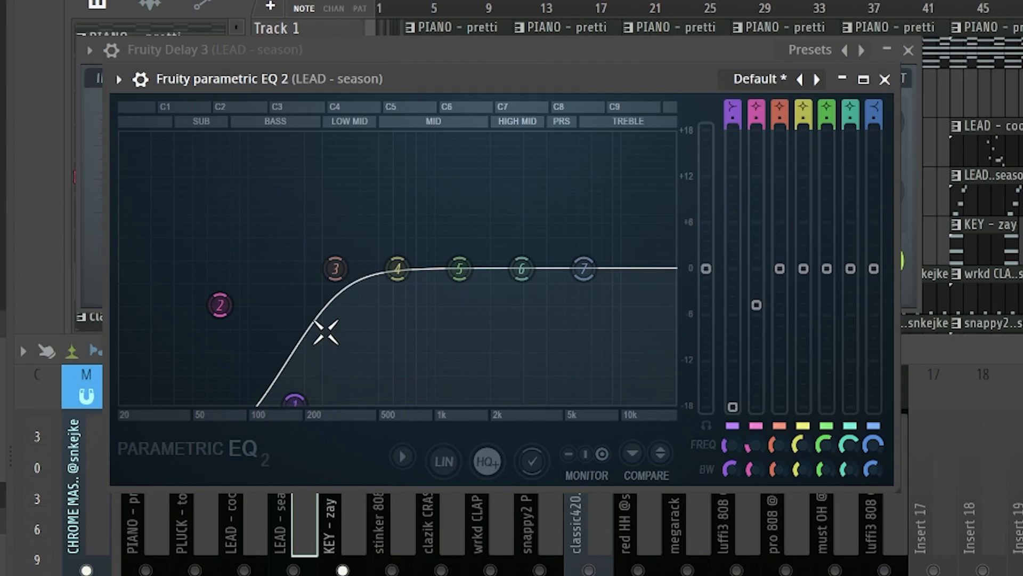
pyautogui.moveTo(583, 268); pyautogui.dragTo(575, 300)
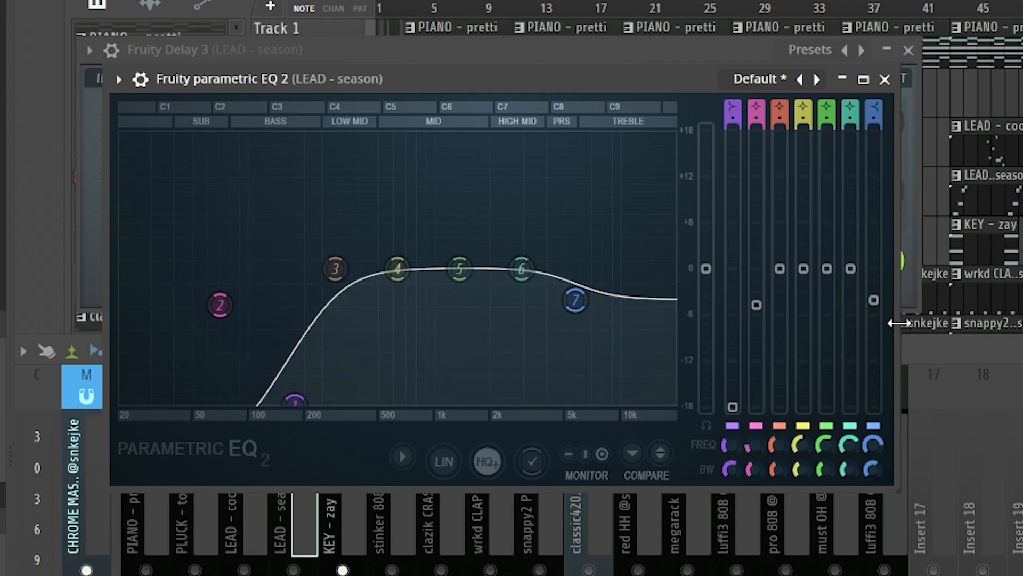
pyautogui.moveTo(576, 327)
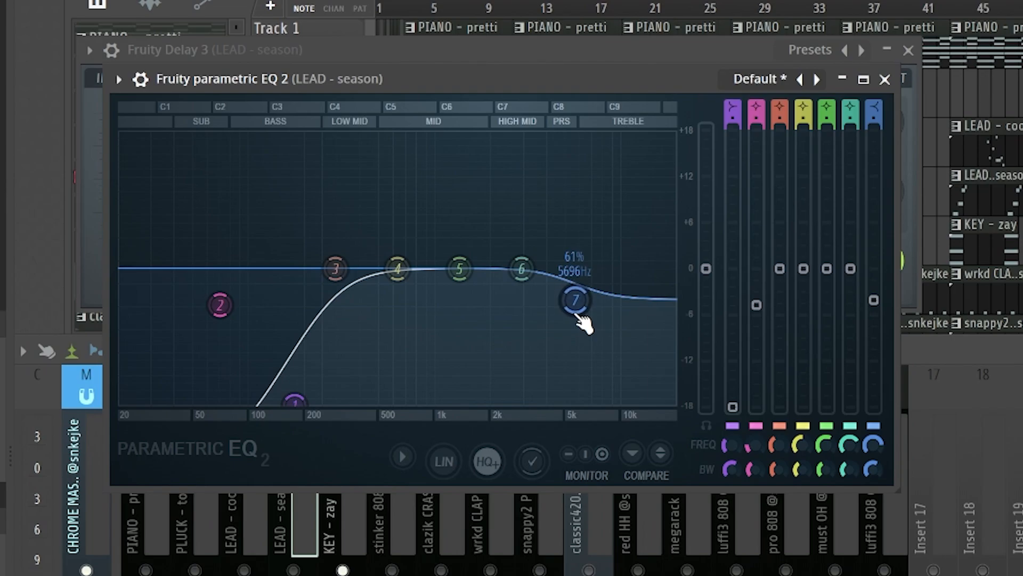
pyautogui.press('Escape')
pyautogui.press('Escape')
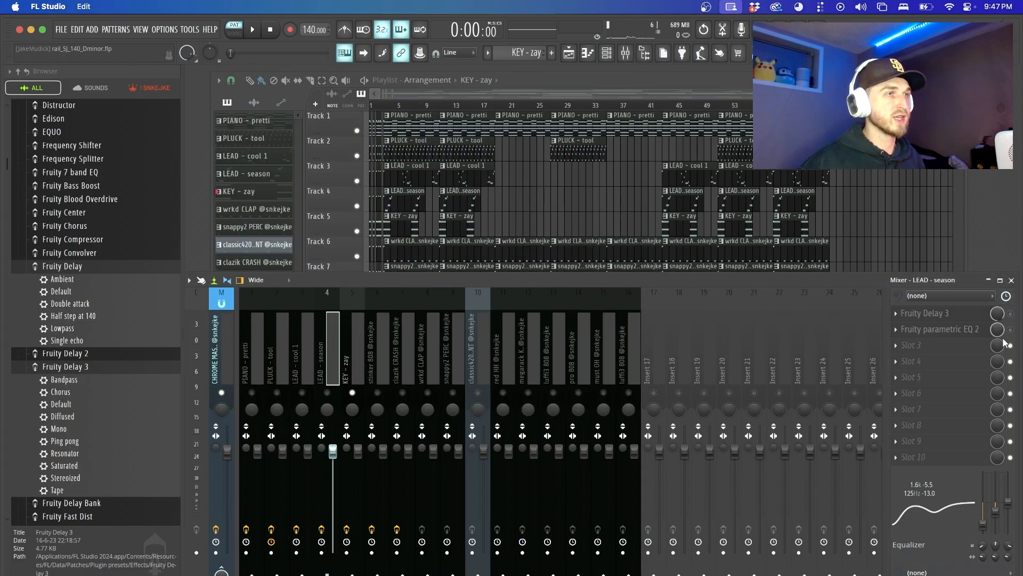
# Play the arrangement from bar 11 and stop playback
pyautogui.click(442, 106)
pyautogui.press('space')
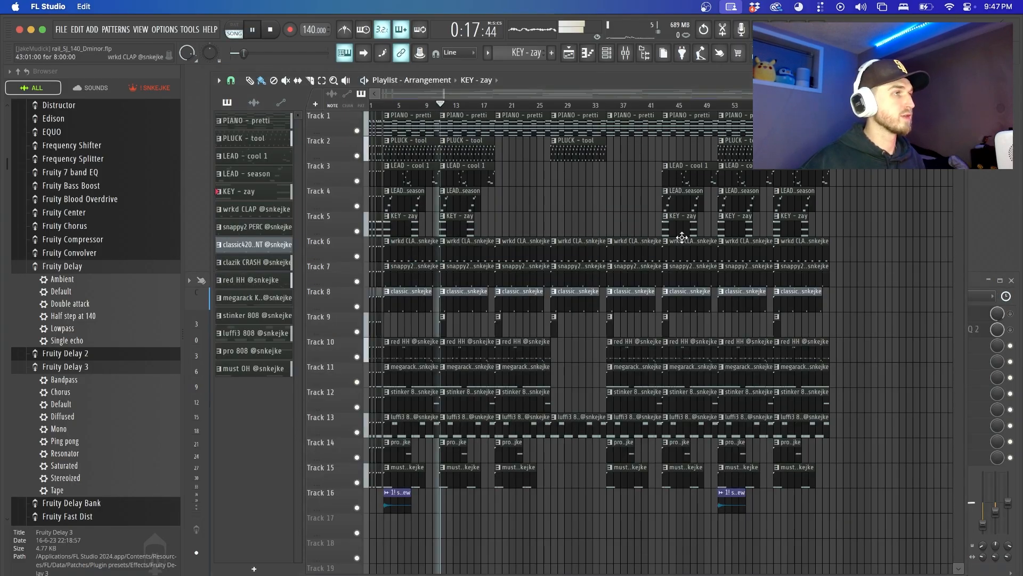
pyautogui.press('space')
# Solo playlist Track 4, which holds LEAD - season, and bring up the mixer
pyautogui.press('F9')
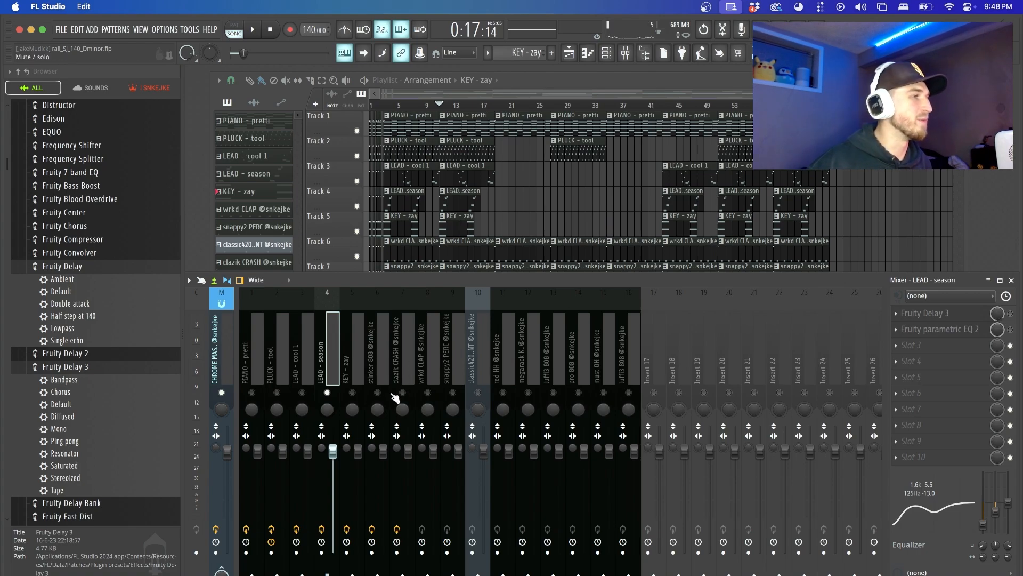
pyautogui.keyDown('ctrl'); pyautogui.click(357, 206); pyautogui.keyUp('ctrl')
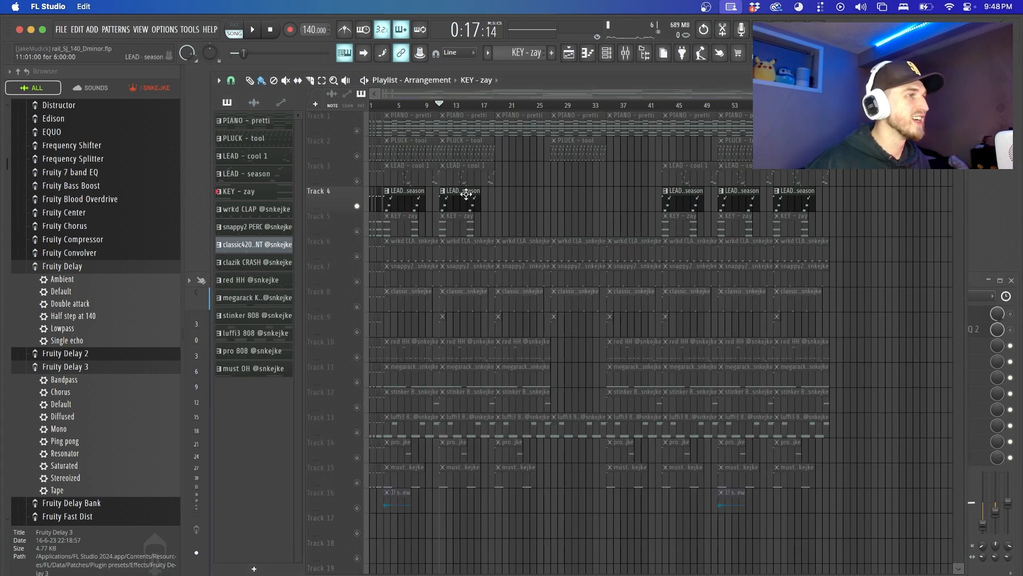
pyautogui.click(626, 53)
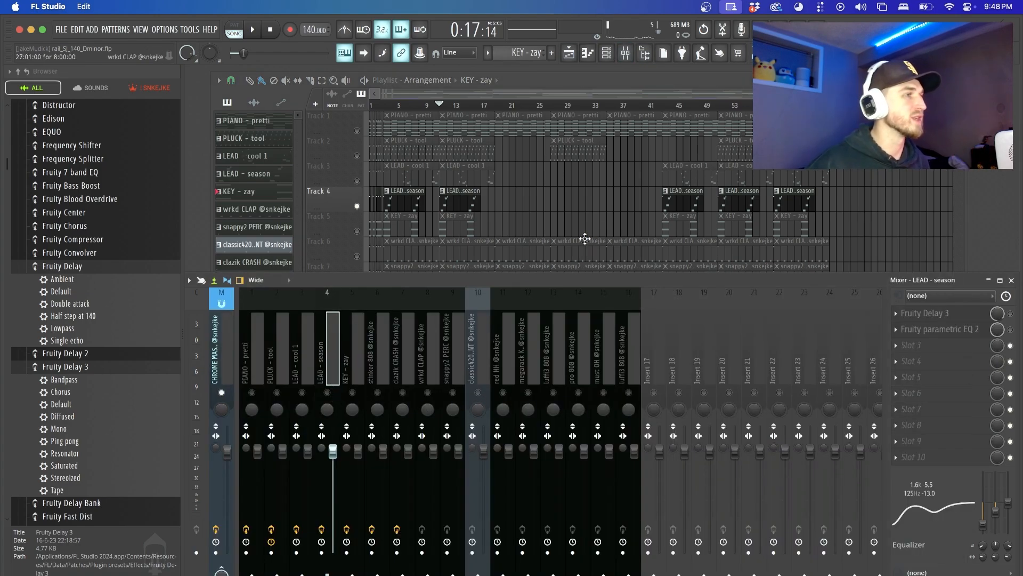
# Audition the soloed LEAD - season track twice from bar 11 and stop playback each time
pyautogui.press('space')
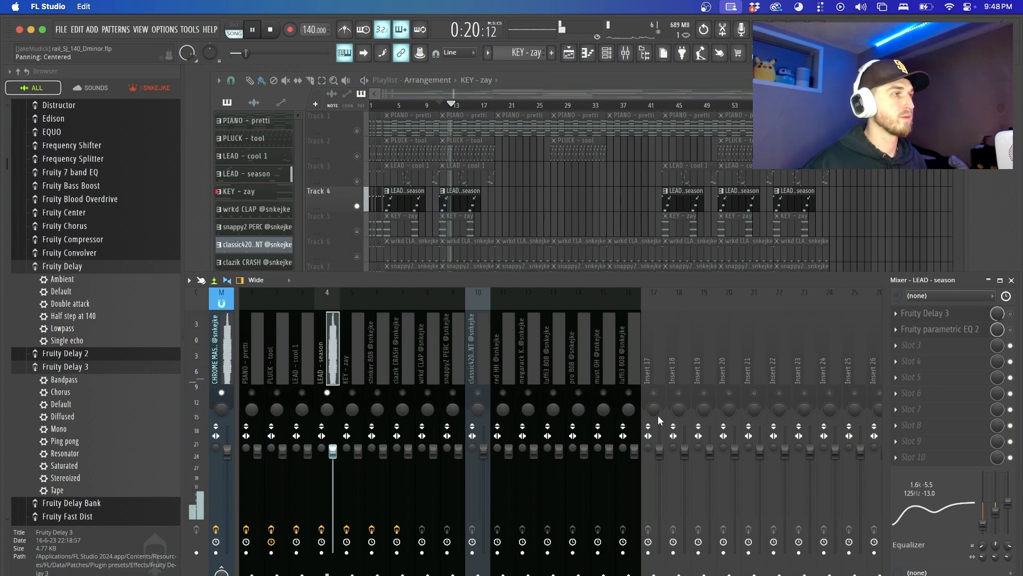
pyautogui.press('space')
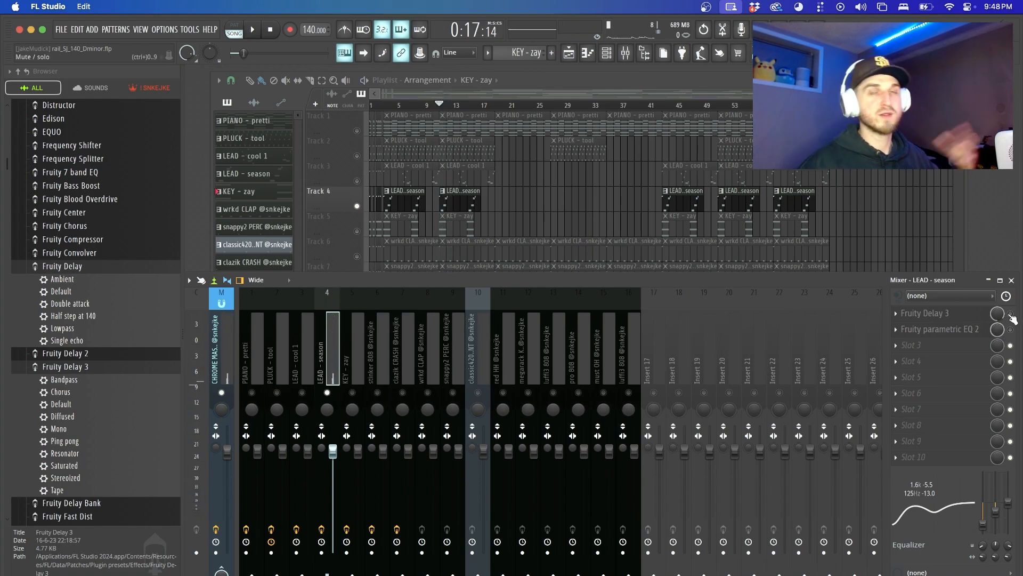
pyautogui.press('space')
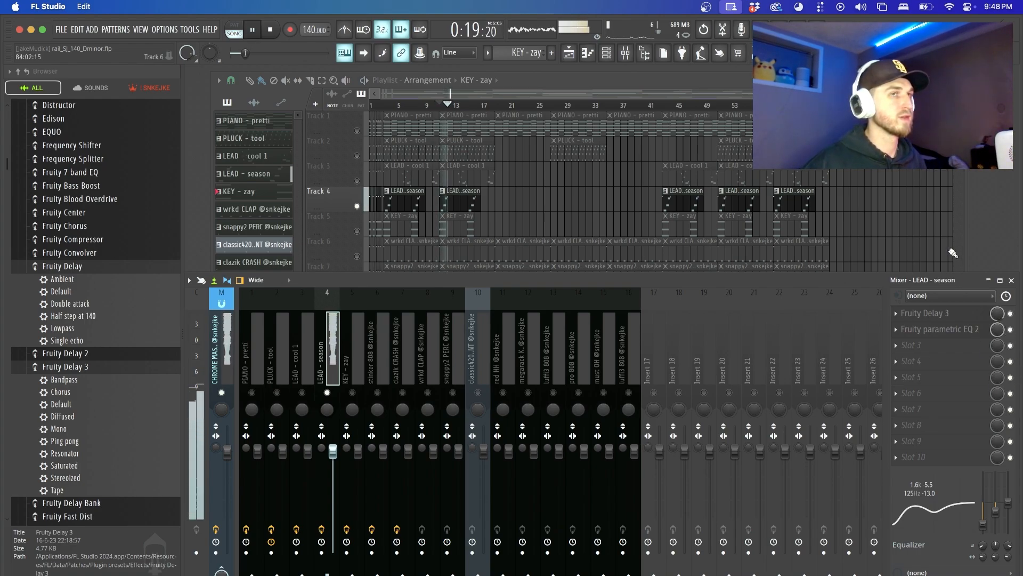
pyautogui.press('space')
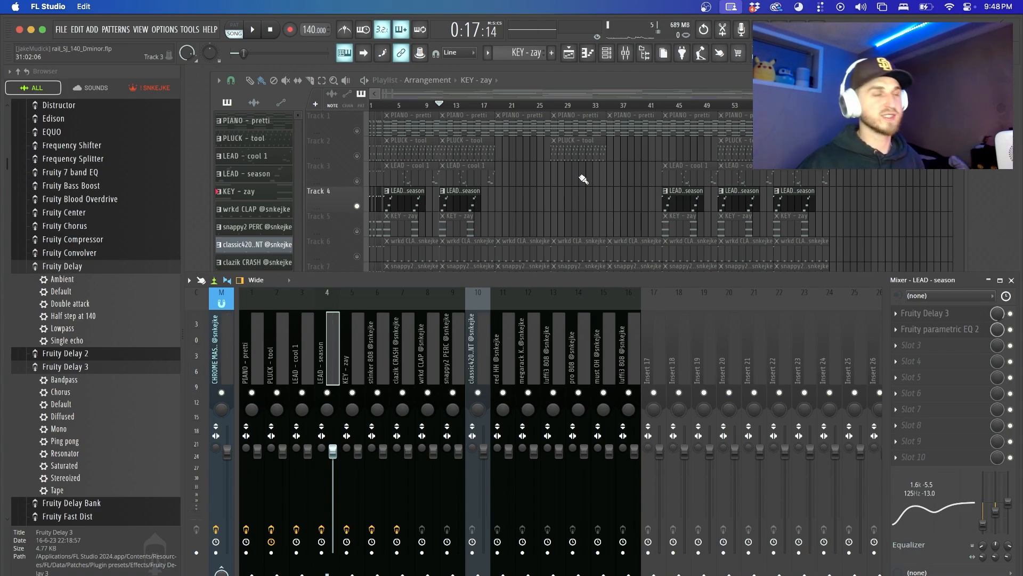
# Solo playlist Track 5, which holds KEY - zay, and bring up the mixer
pyautogui.press('F9')
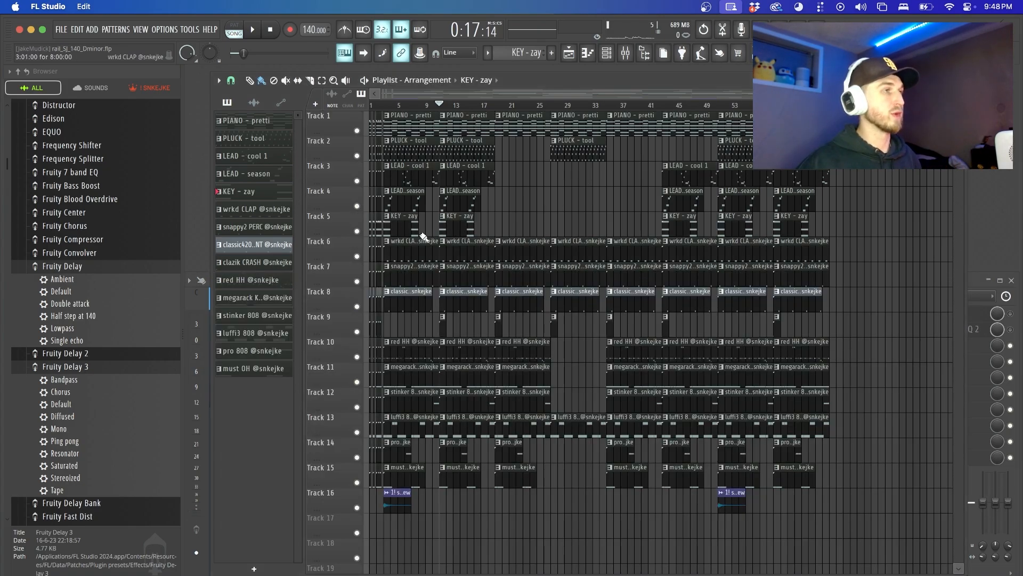
pyautogui.rightClick(357, 231)
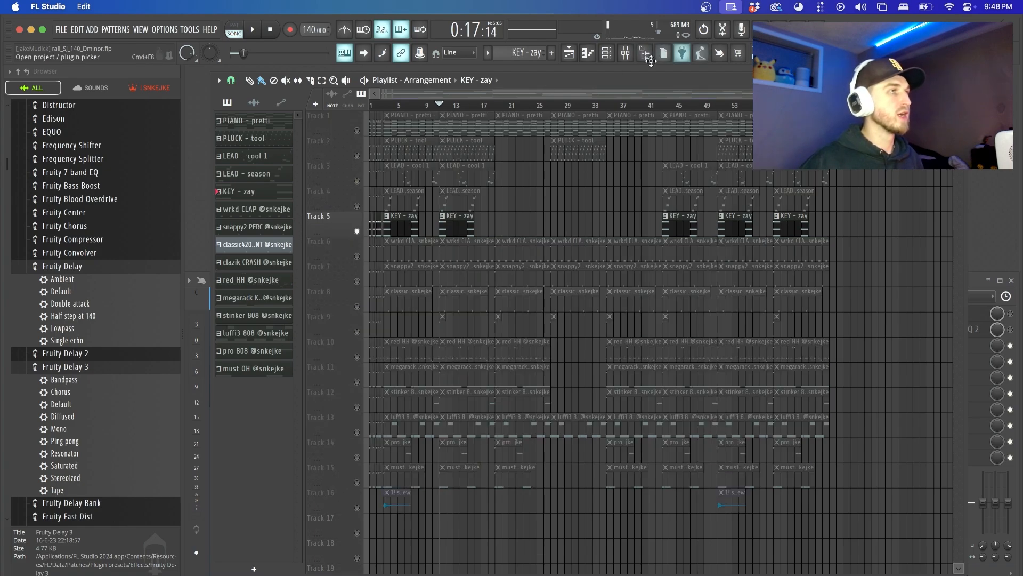
pyautogui.press('F9')
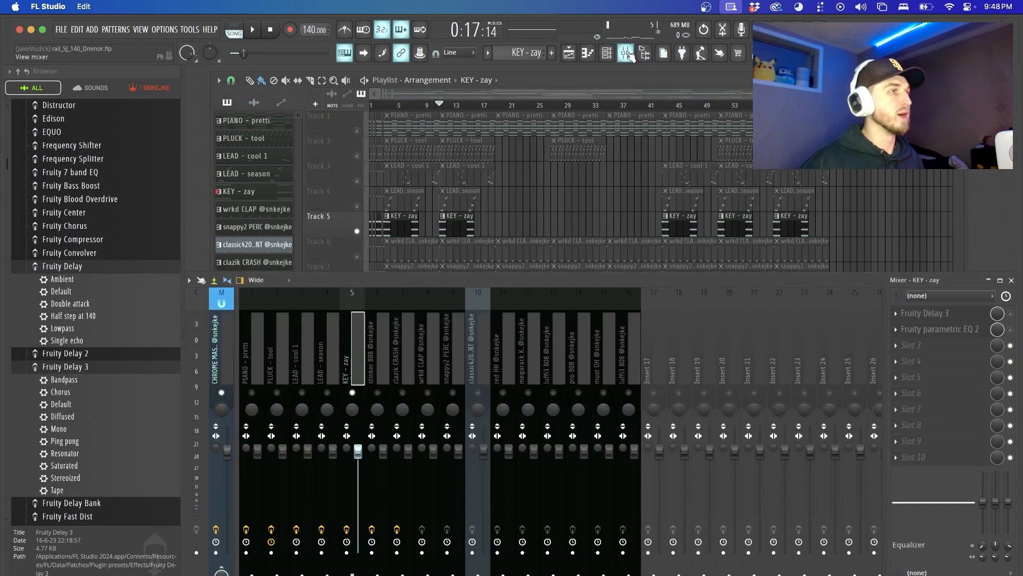
# Inspect Fruity Delay 3 and Fruity parametric EQ 2 on KEY - zay, look through the EQ's preset list, and close both plugins
pyautogui.click(938, 313)
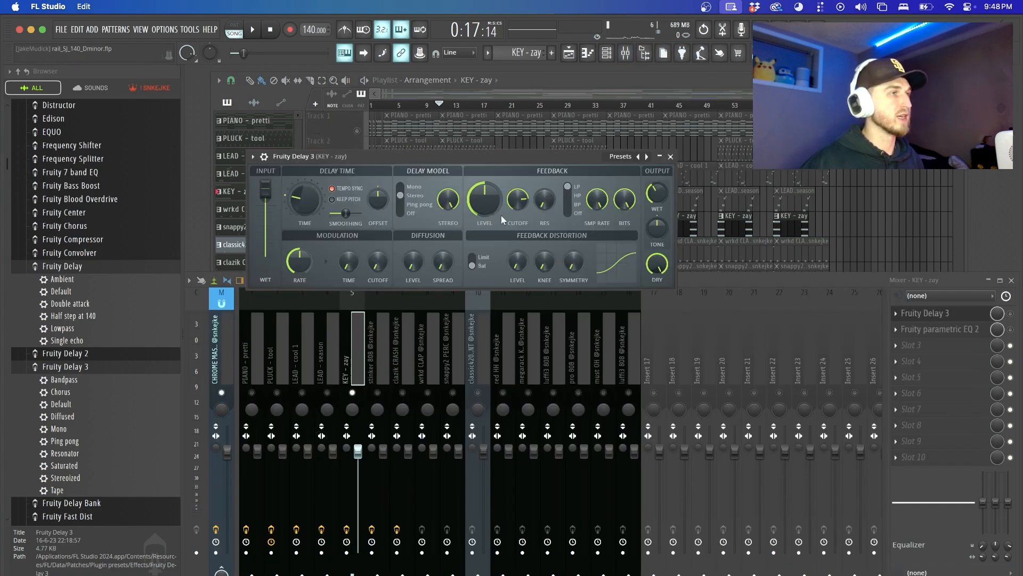
pyautogui.click(671, 157)
pyautogui.click(954, 329)
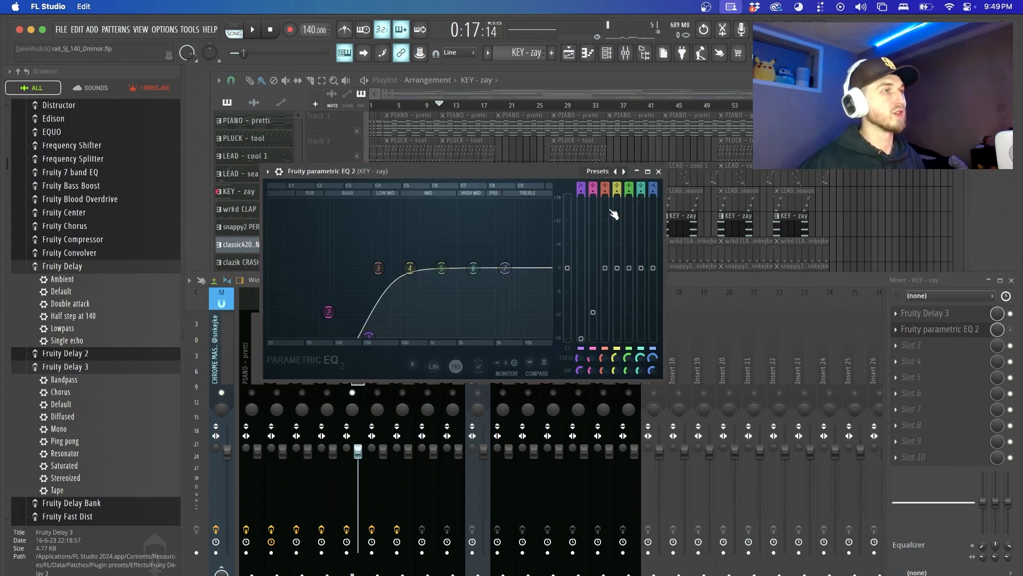
pyautogui.click(598, 172)
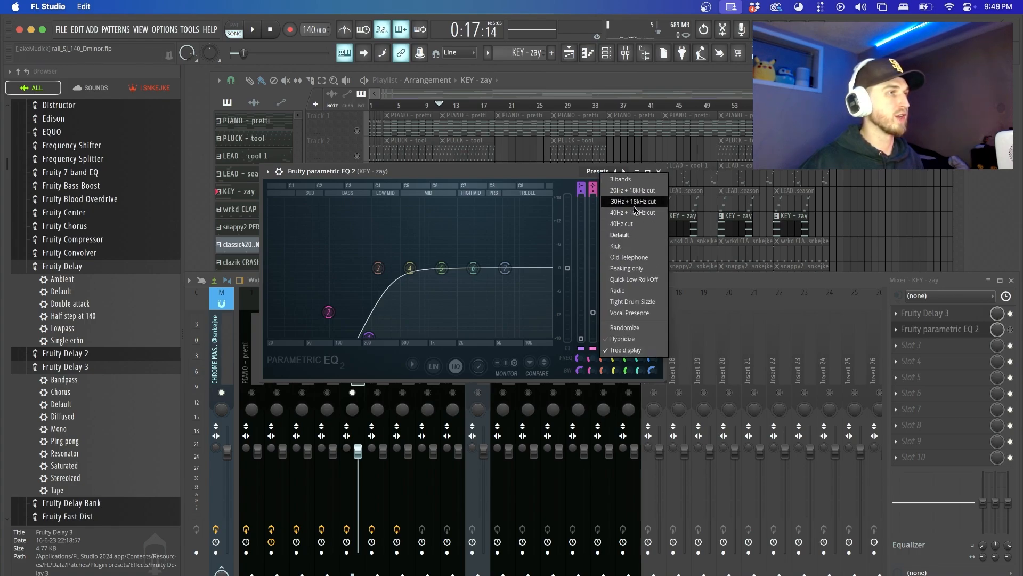
pyautogui.click(454, 218)
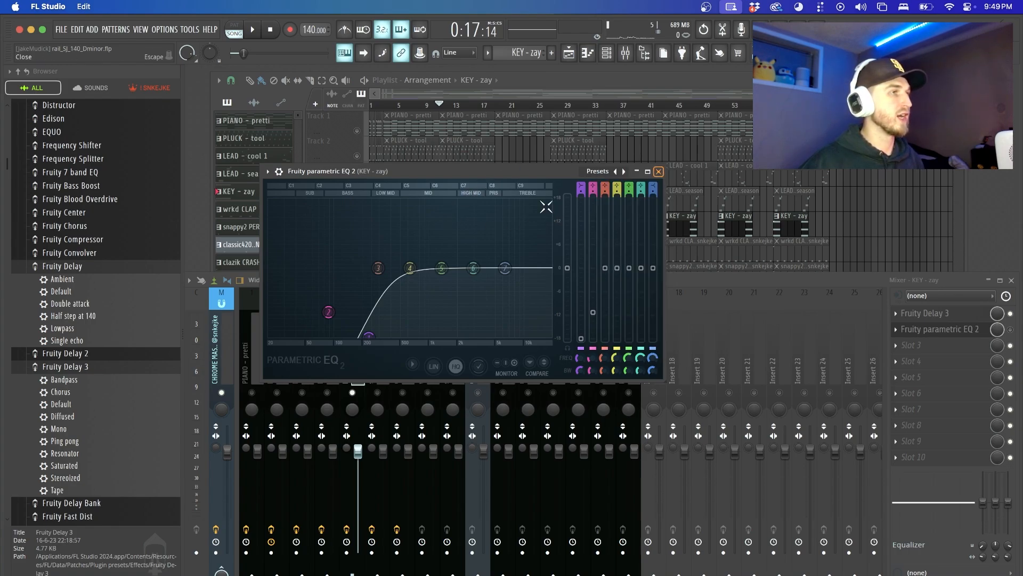
pyautogui.click(659, 171)
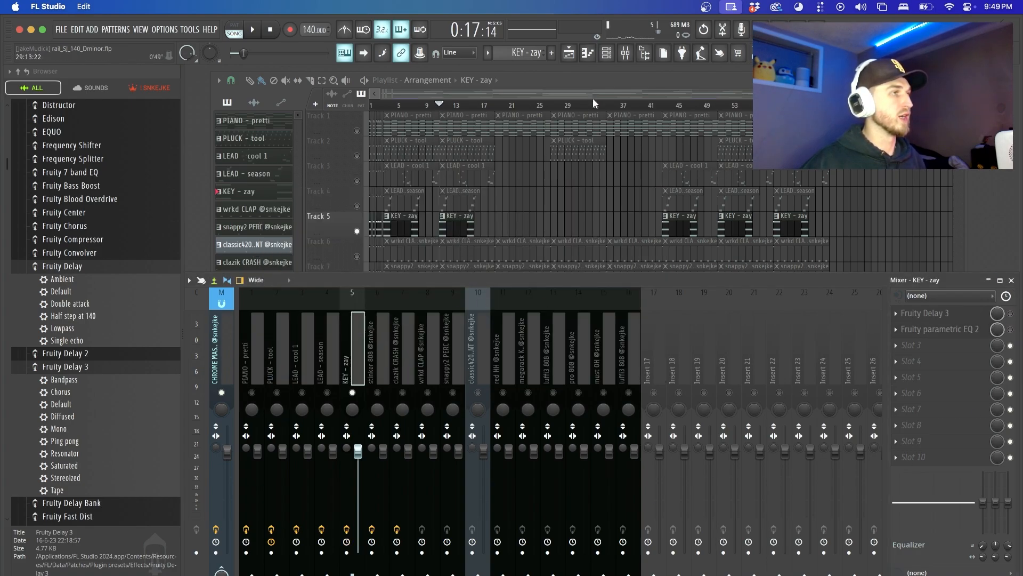
# Audition the soloed KEY - zay track twice from bar 11 and stop playback each time
pyautogui.press('space')
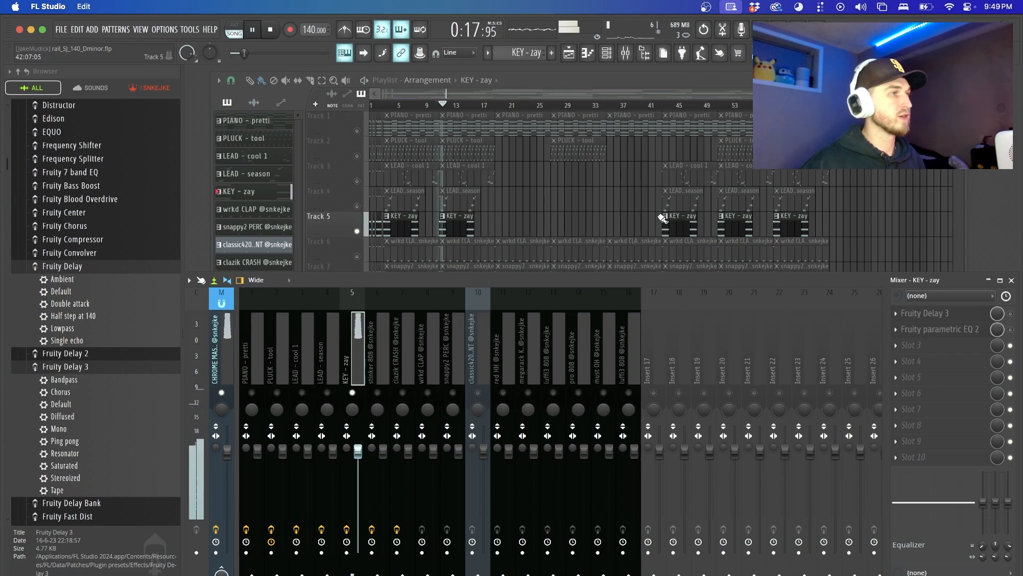
pyautogui.press('space')
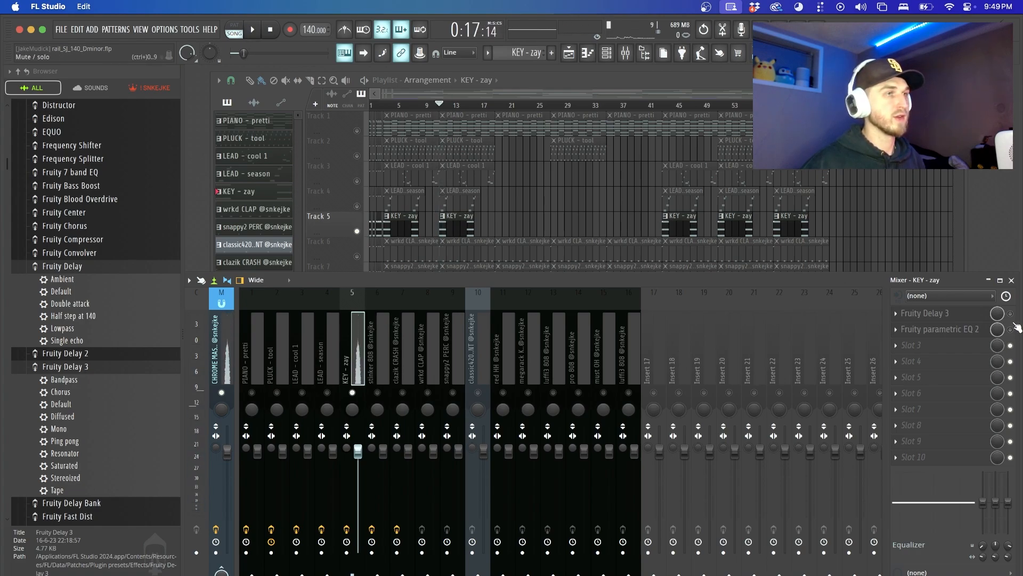
pyautogui.press('space')
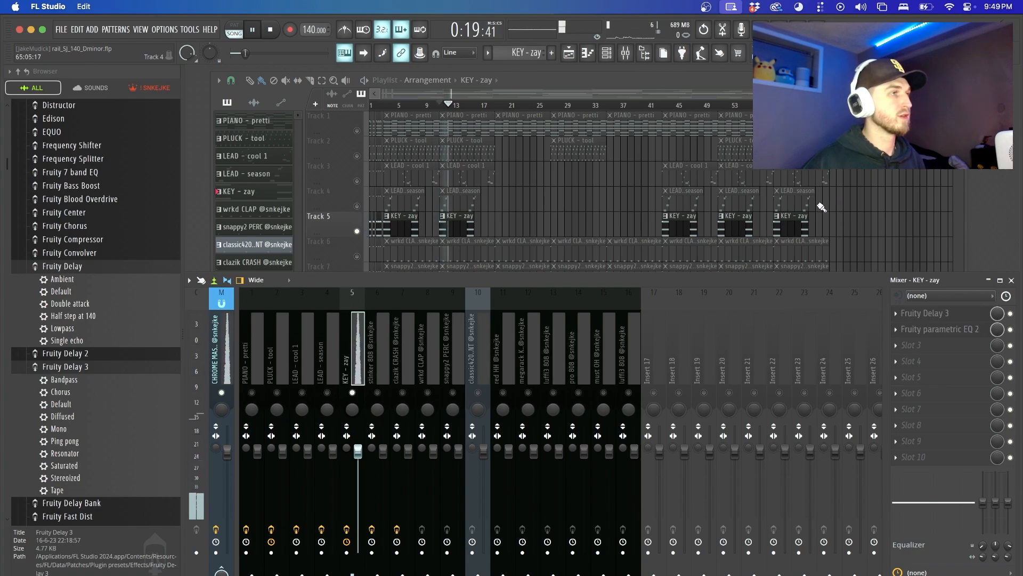
pyautogui.press('space')
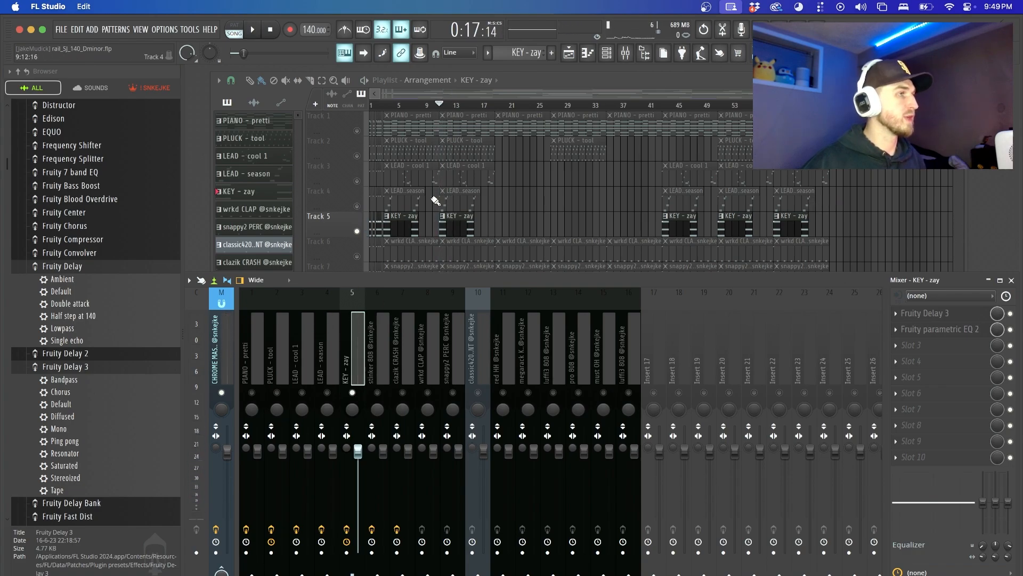
# Hide the mixer and unmute playlist Tracks 1 to 4 so that they play alongside Track 5
pyautogui.rightClick(358, 231)
pyautogui.rightClick(358, 231)
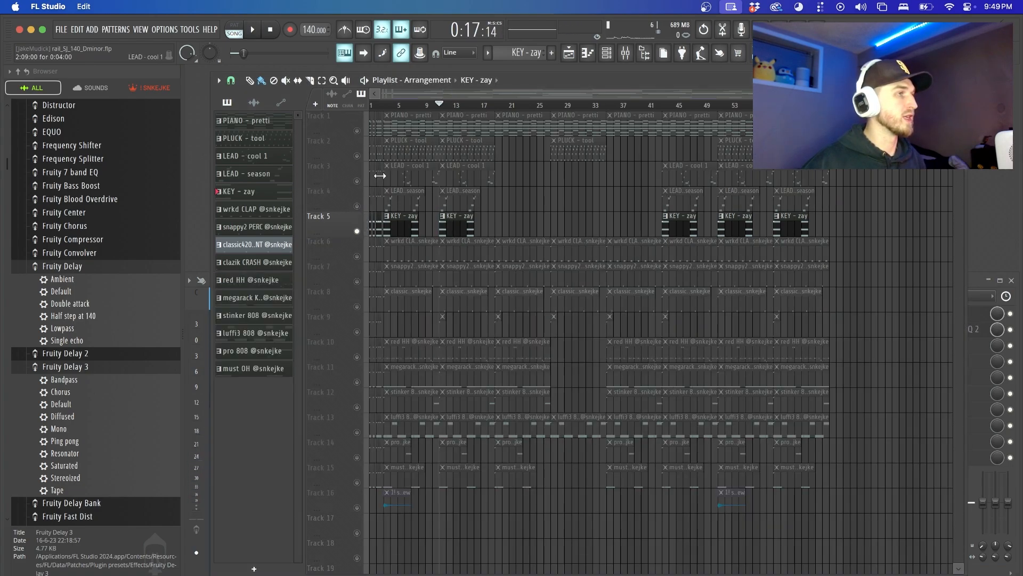
pyautogui.click(357, 206)
pyautogui.click(358, 180)
pyautogui.click(357, 156)
pyautogui.click(357, 131)
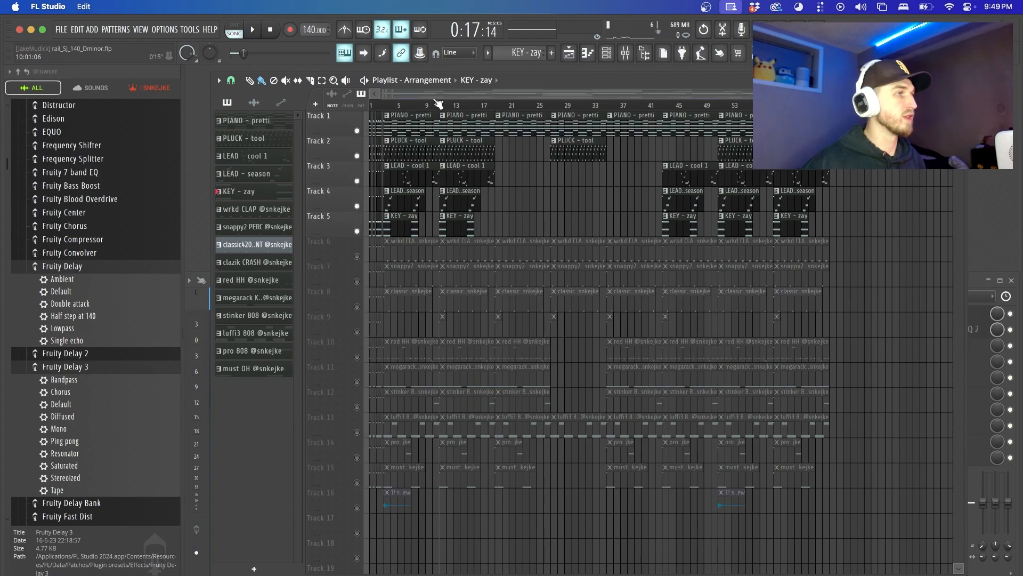
# Bring up the mixer and play the five melody tracks from bar 11 with their effect slots bypassed, stopping afterward
pyautogui.press('F9')
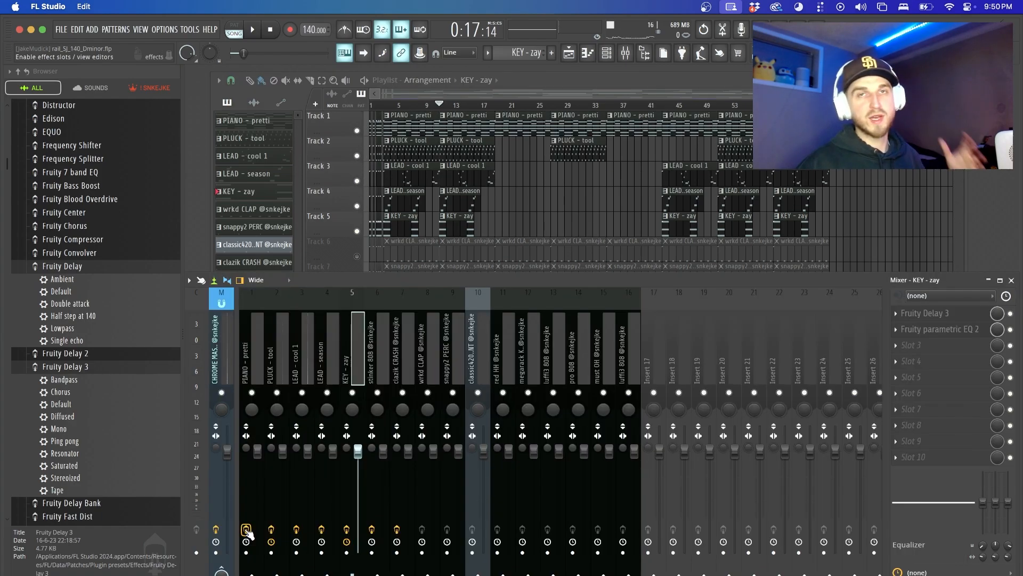
pyautogui.press('space')
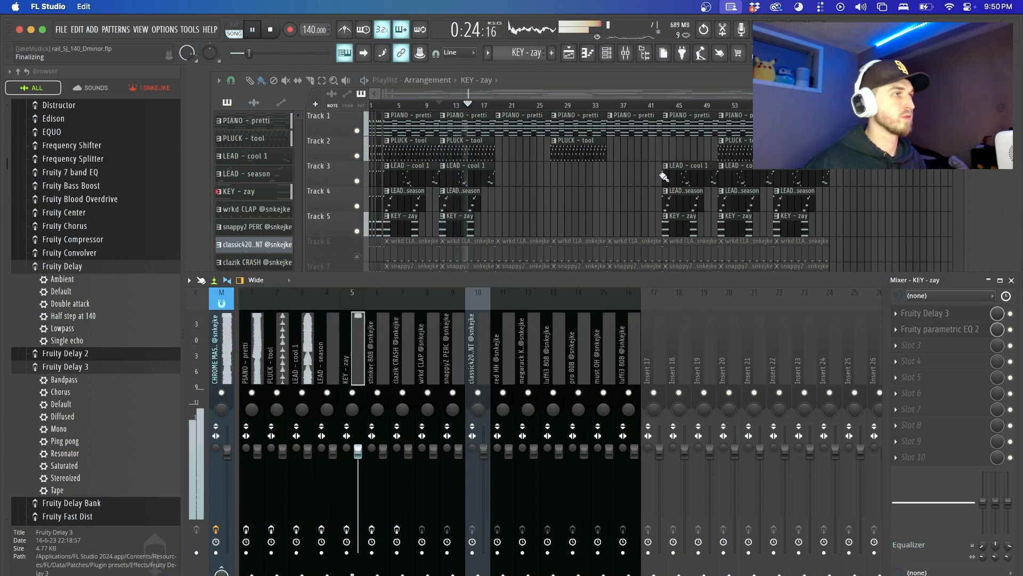
pyautogui.press('space')
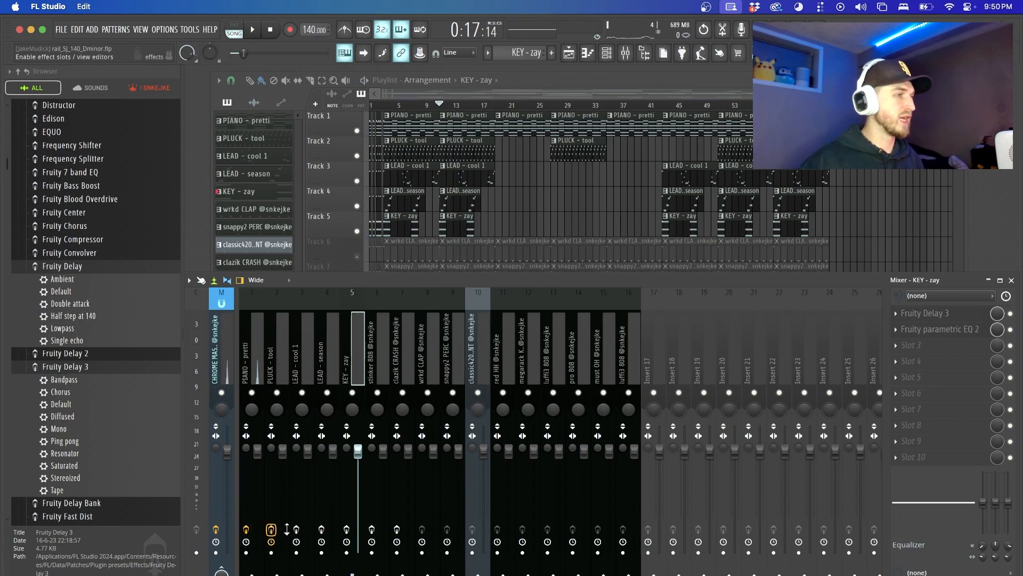
# Re-enable the effect slots on LEAD - cool 1, LEAD - season, KEY - zay, stinker 808 and clazik CRASH, and audition the melody from bar 11
pyautogui.click(296, 530)
pyautogui.click(321, 529)
pyautogui.click(347, 529)
pyautogui.click(372, 529)
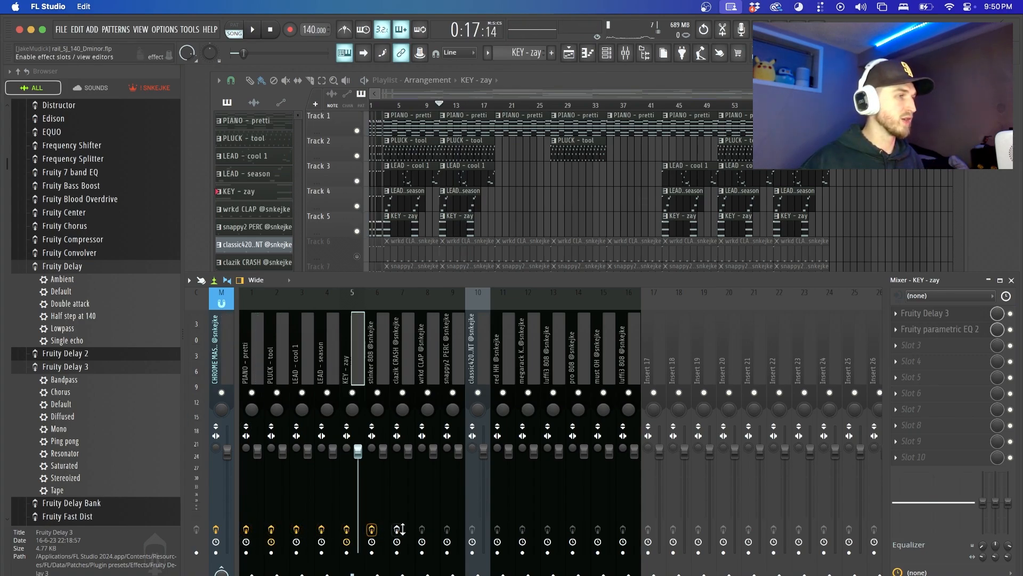
pyautogui.click(396, 530)
pyautogui.press('space')
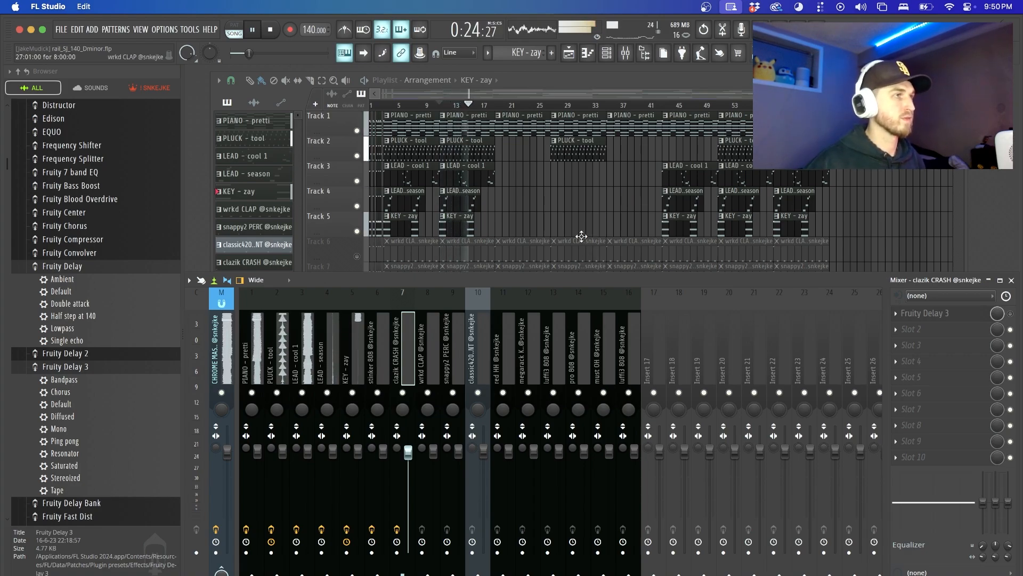
pyautogui.press('space')
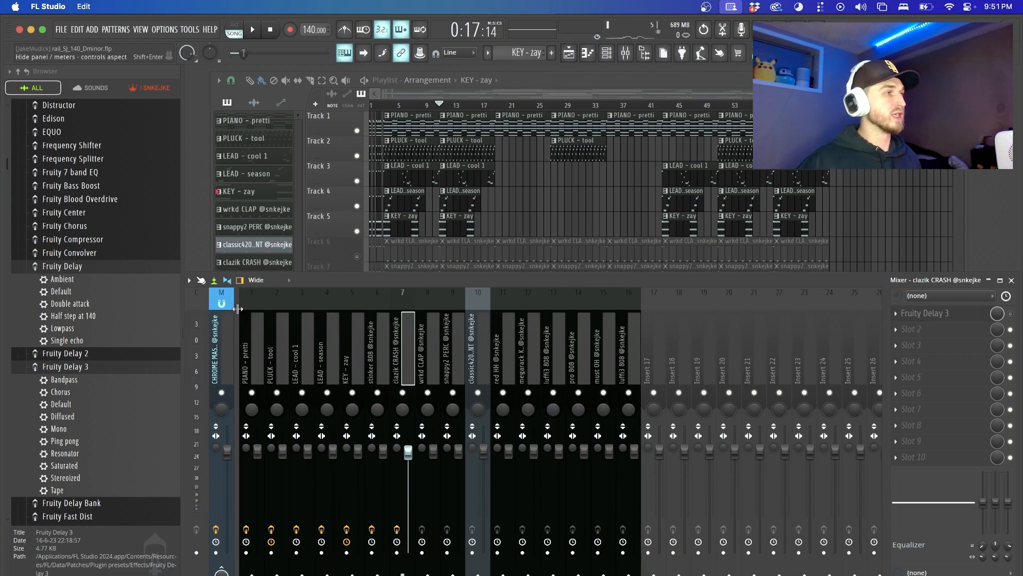
# Select every channel in the channel rack, from PIANO - pretti to the snake tag, and reopen the mixer
pyautogui.moveTo(251, 303); pyautogui.dragTo(628, 289)
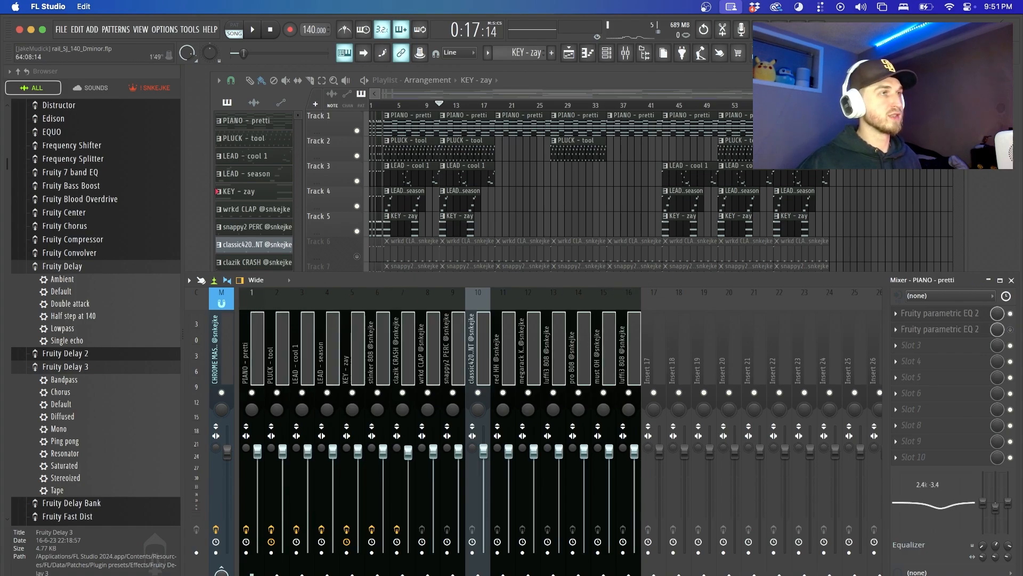
pyautogui.click(625, 53)
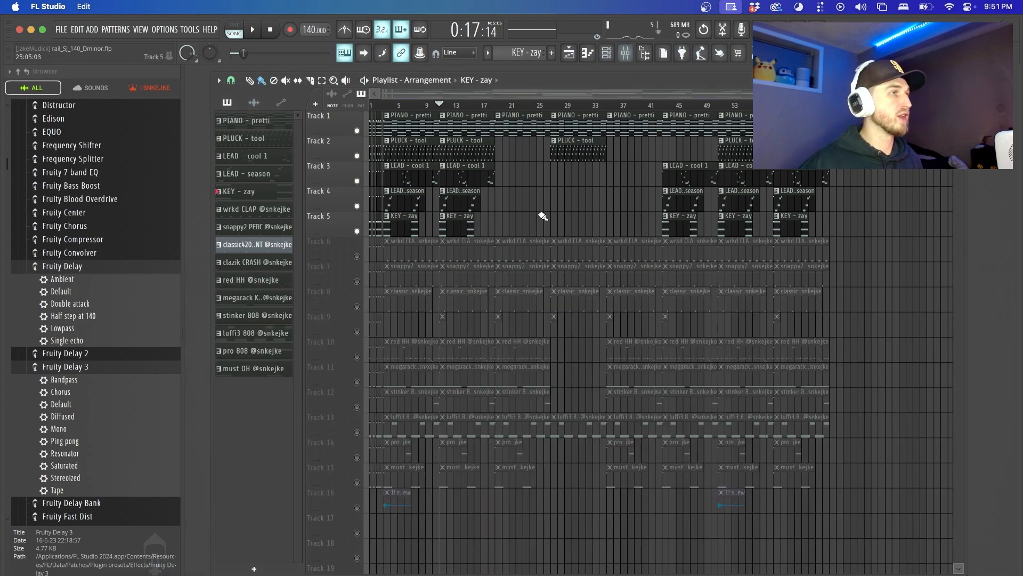
pyautogui.click(607, 55)
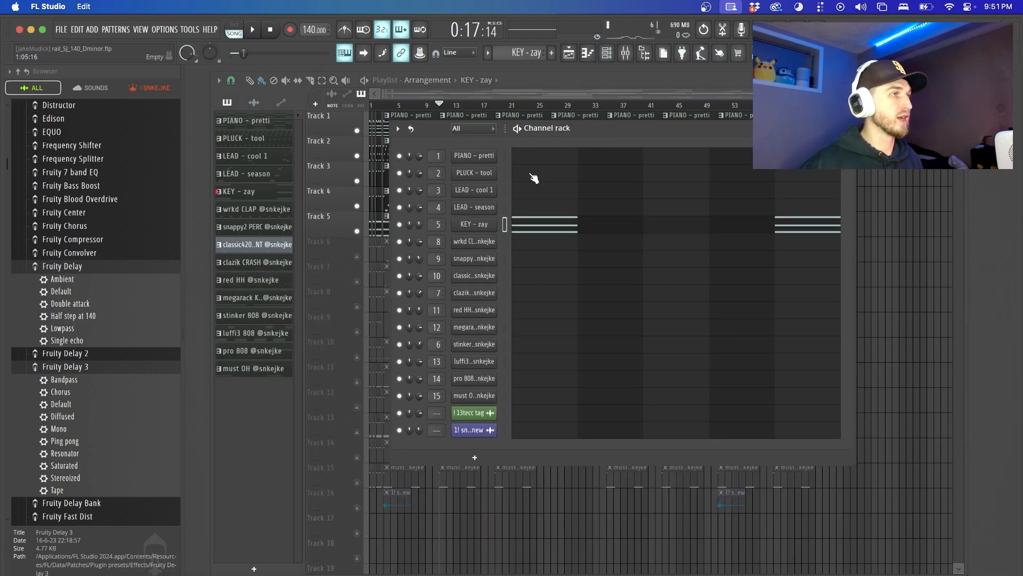
pyautogui.click(504, 155)
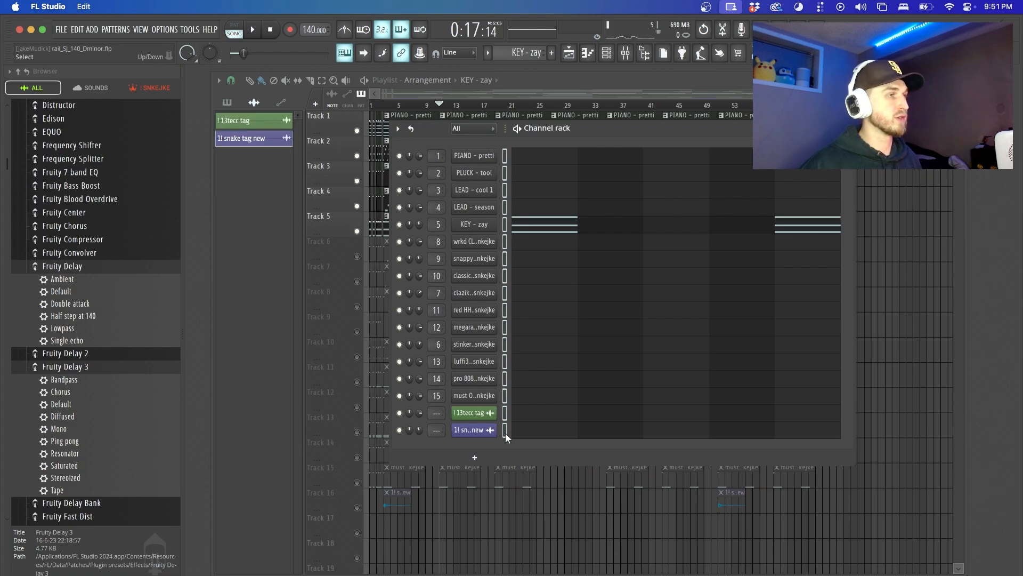
pyautogui.press('F9')
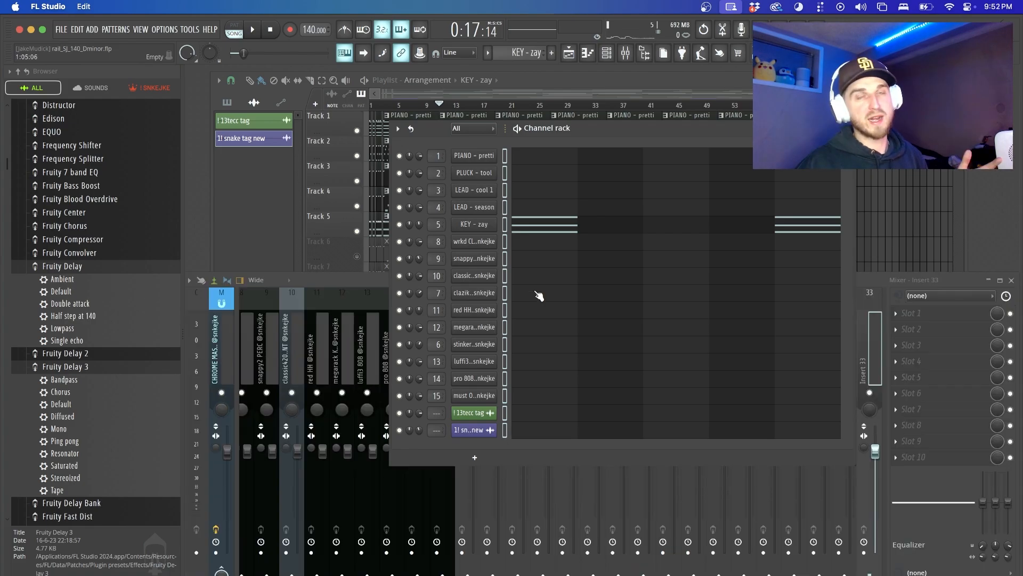
# Select the mixer tracks from PIANO - pretti to Insert 17, and reduce the selection to the luffi3 808 on track 16
pyautogui.click(865, 276)
pyautogui.scroll(-5, 414, 304)
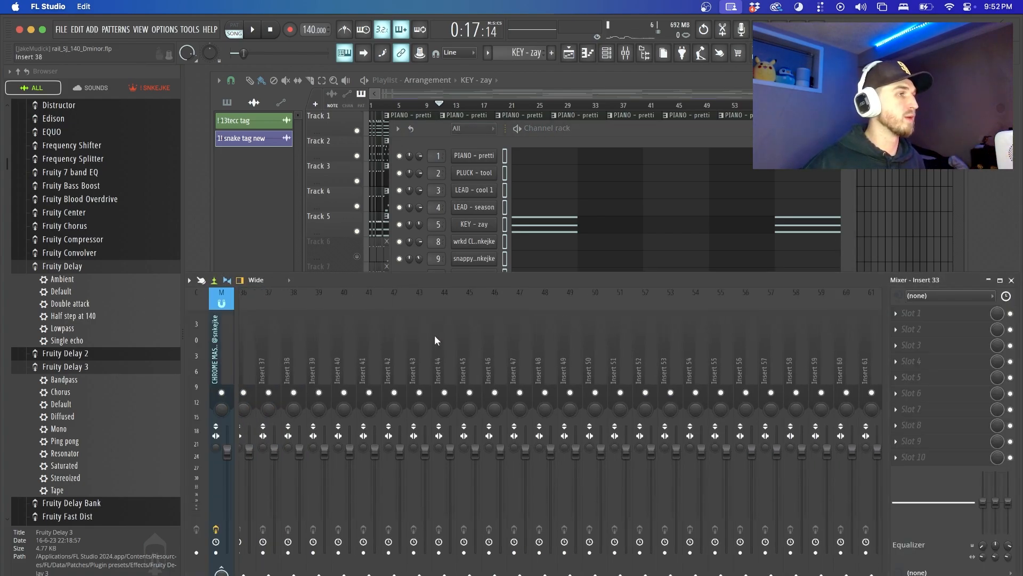
pyautogui.scroll(6, 433, 334)
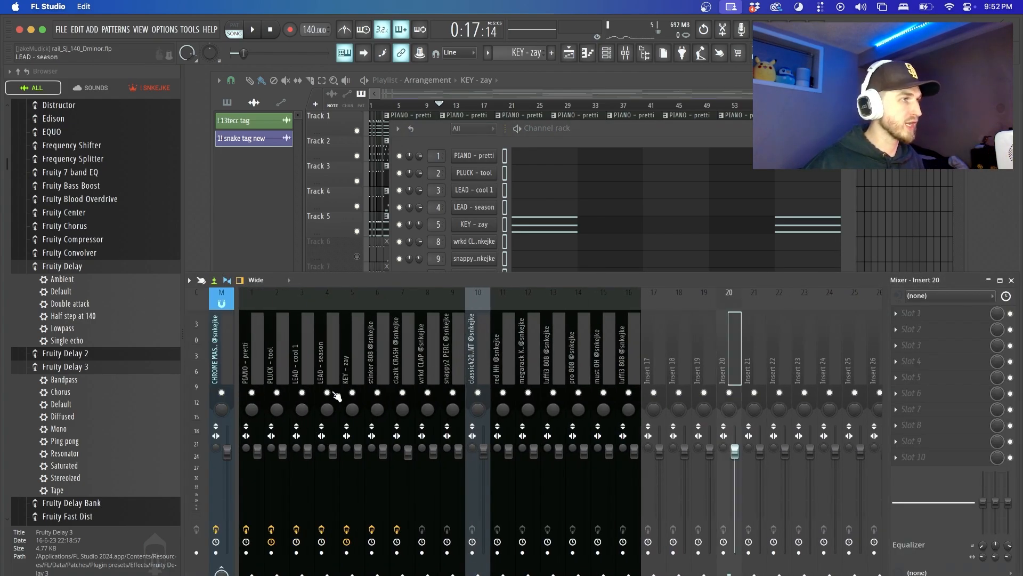
pyautogui.moveTo(245, 284); pyautogui.dragTo(619, 294)
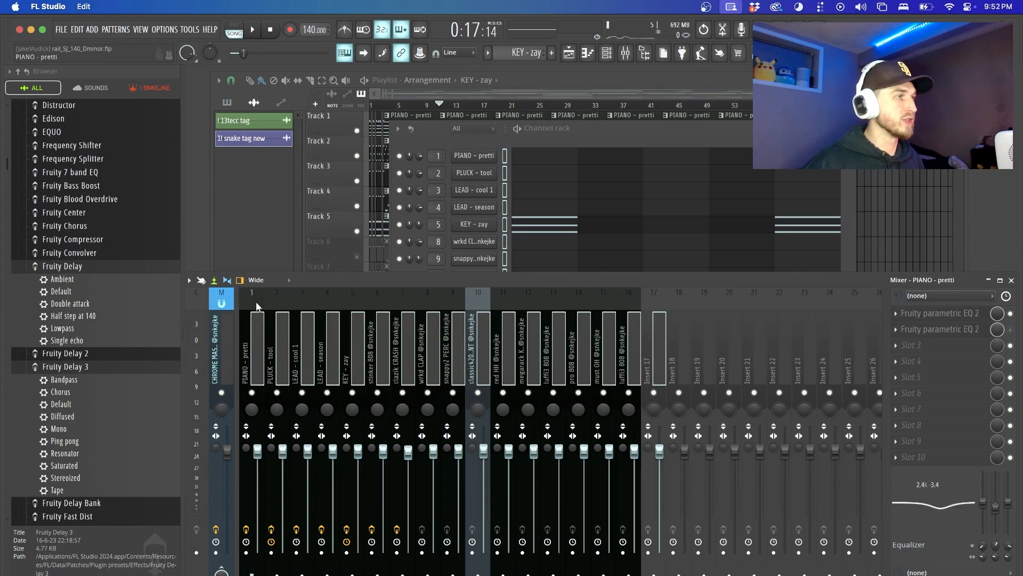
pyautogui.rightClick(728, 350)
pyautogui.click(623, 302)
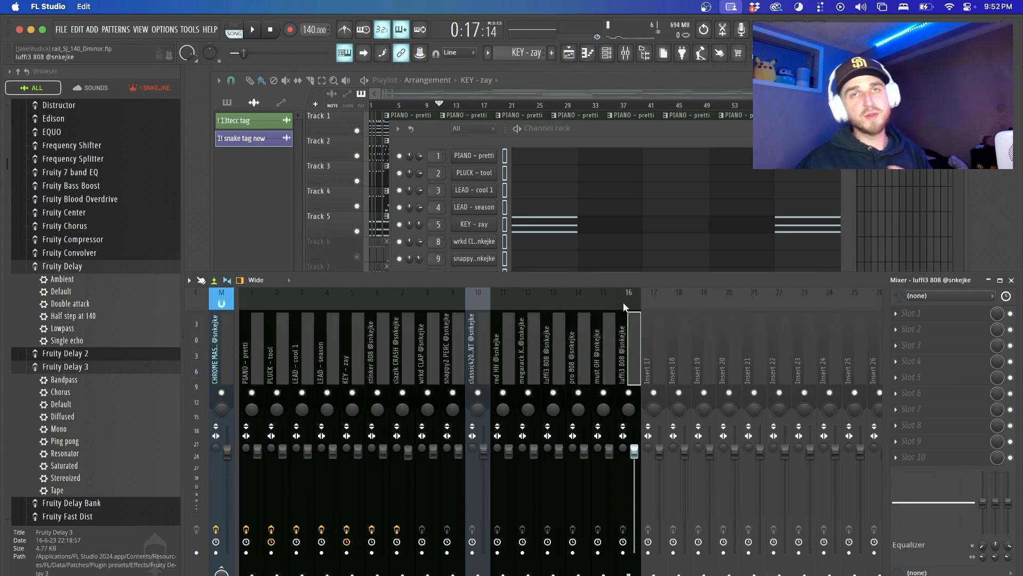
# Repeat the multi-track mixer selection from PIANO - pretti and finish with only the PIANO - pretti track selected
pyautogui.moveTo(250, 299); pyautogui.dragTo(727, 286)
pyautogui.click(687, 296)
pyautogui.click(637, 300)
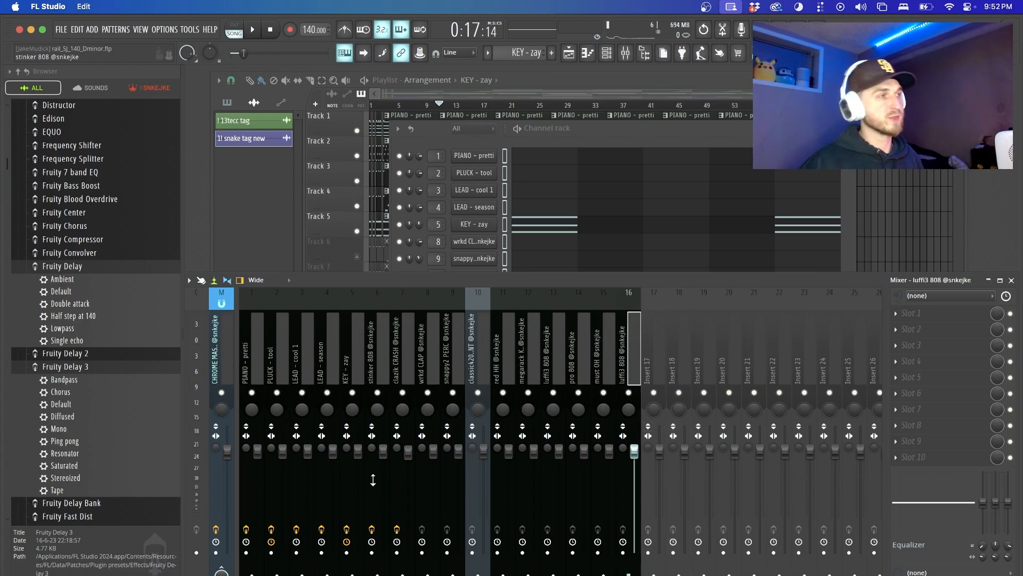
pyautogui.click(248, 299)
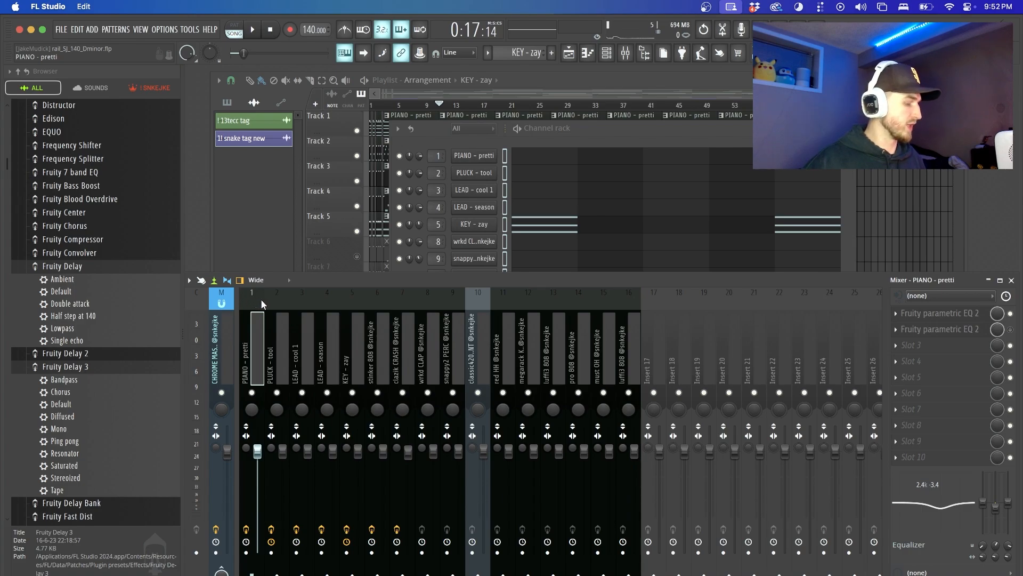
# Pull the volume of all mixer tracks from PIANO - pretti to track 16 down to zero, and select only the luffi3 808 on track 16
pyautogui.moveTo(260, 298); pyautogui.dragTo(632, 292)
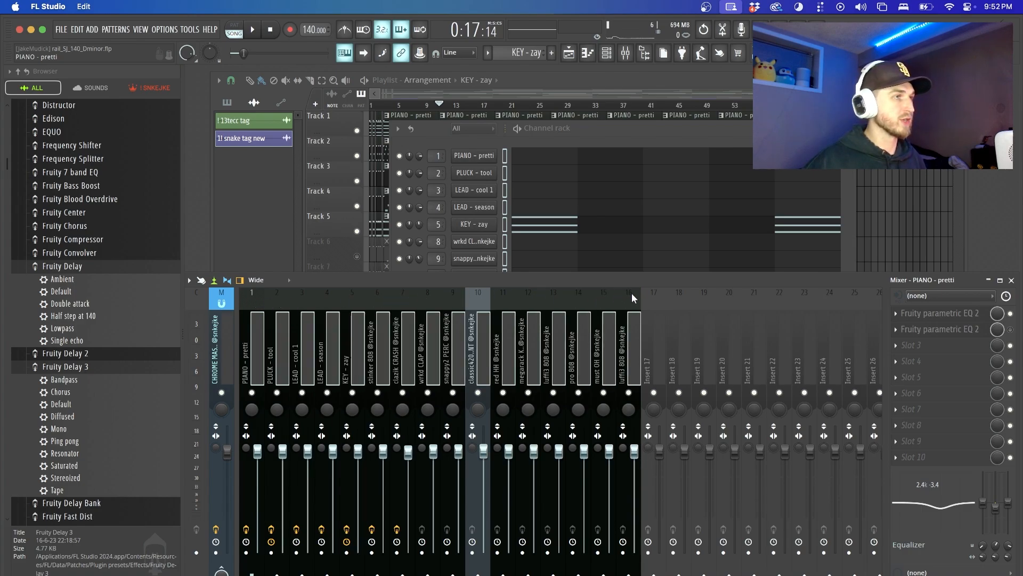
pyautogui.moveTo(635, 452); pyautogui.dragTo(634, 552)
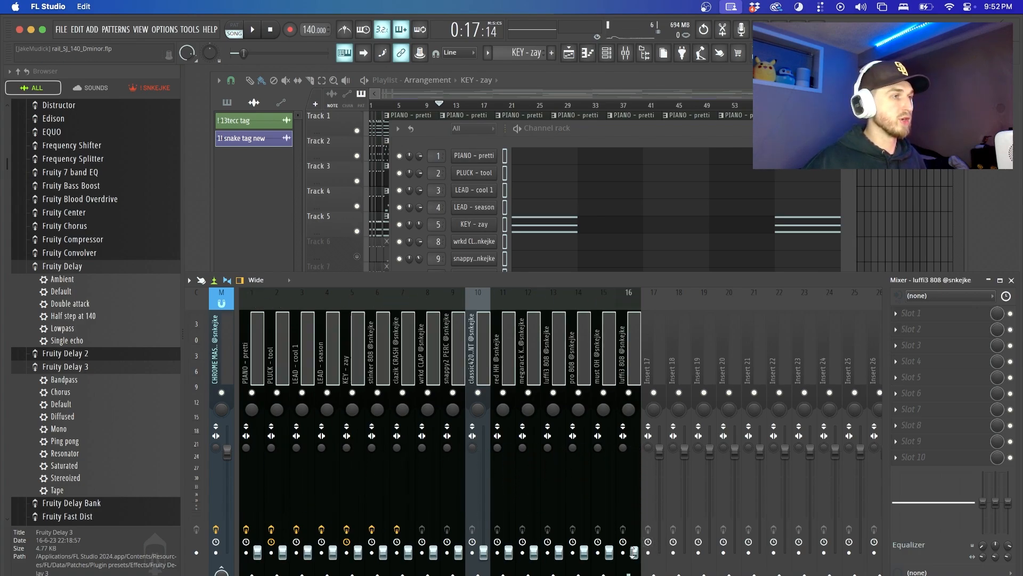
pyautogui.click(633, 293)
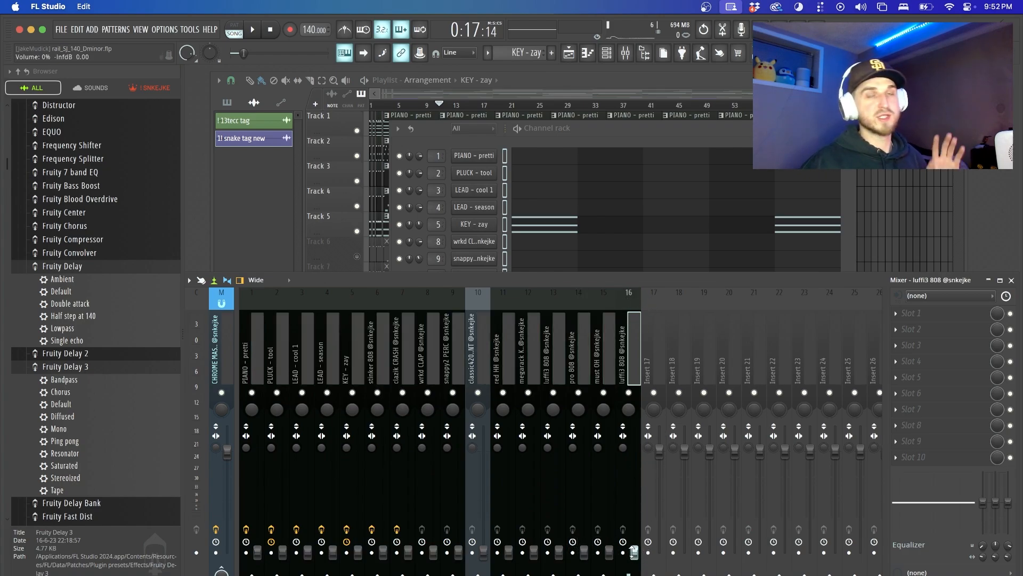
# Solo the luffi3 808 on track 16, switching the solo off and on again
pyautogui.rightClick(630, 393)
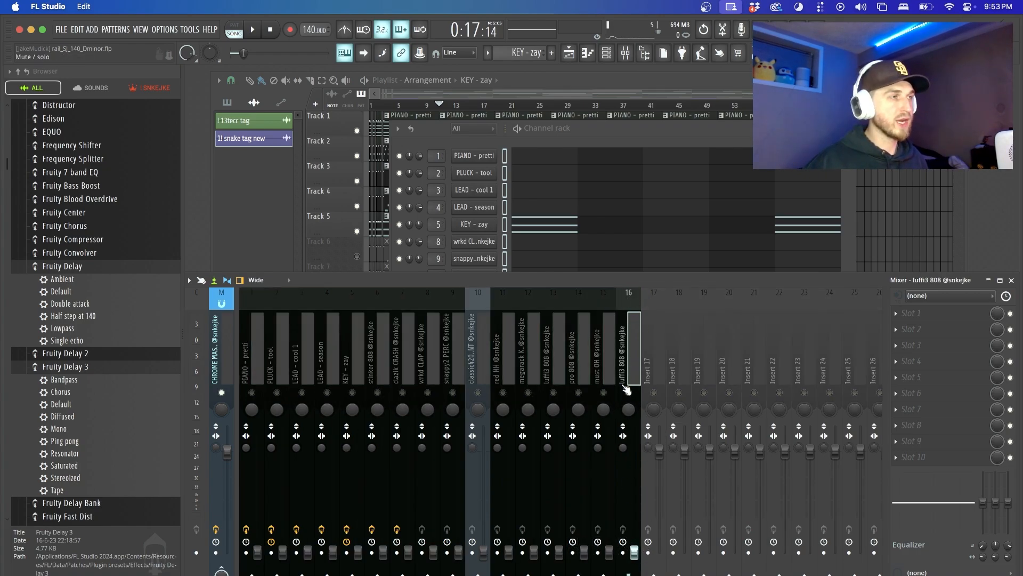
pyautogui.rightClick(629, 392)
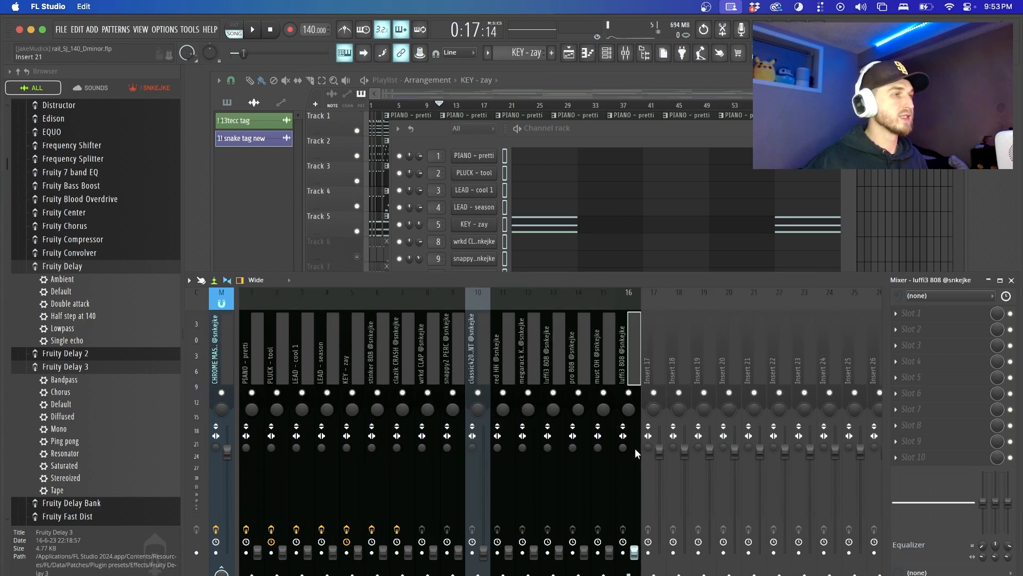
pyautogui.rightClick(629, 392)
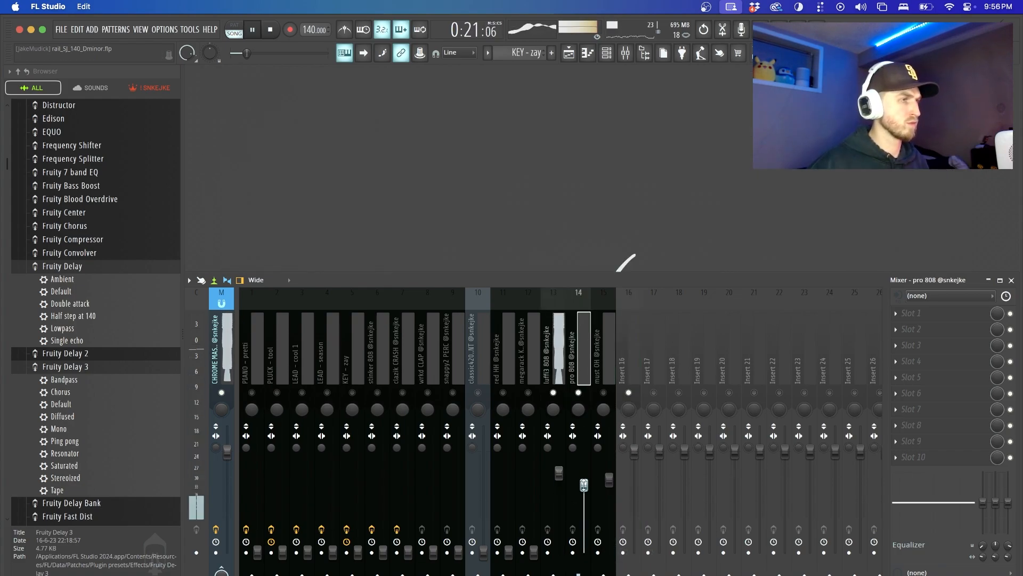
# Balance pro 808 and must OH, unmute must OH and megarack KICK, and raise the kick to 67% volume (-8.0 dB)
pyautogui.moveTo(584, 482); pyautogui.dragTo(609, 485)
pyautogui.click(603, 393)
pyautogui.click(529, 393)
pyautogui.moveTo(534, 553); pyautogui.dragTo(534, 484)
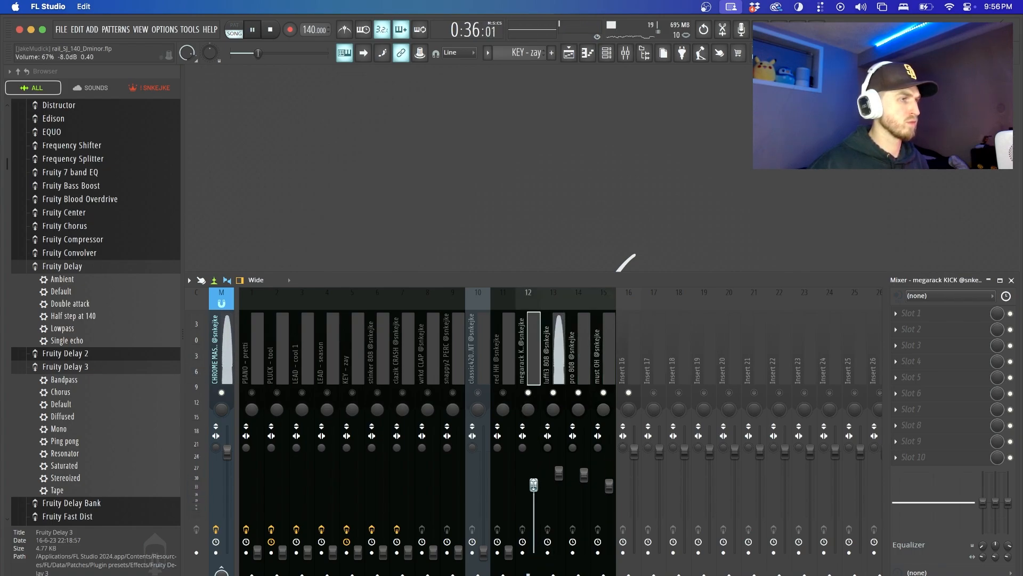
# Unmute the red HH and classick20.NT tracks and raise their faders to about the level of the kick
pyautogui.click(503, 392)
pyautogui.moveTo(508, 549); pyautogui.dragTo(484, 488)
pyautogui.click(478, 393)
# Unmute snappy2 PERC and wrkd CLAP, raise both faders, and fine-tune their balance
pyautogui.click(452, 393)
pyautogui.moveTo(458, 553); pyautogui.dragTo(433, 473)
pyautogui.click(427, 392)
pyautogui.moveTo(458, 482); pyautogui.dragTo(458, 484)
pyautogui.moveTo(434, 474); pyautogui.dragTo(458, 479)
# Unmute clazik CRASH and stinker 808, and raise their faders with the stinker 808 set higher than the crash
pyautogui.click(403, 393)
pyautogui.moveTo(408, 552); pyautogui.dragTo(408, 487)
pyautogui.click(377, 393)
pyautogui.moveTo(383, 551); pyautogui.dragTo(384, 472)
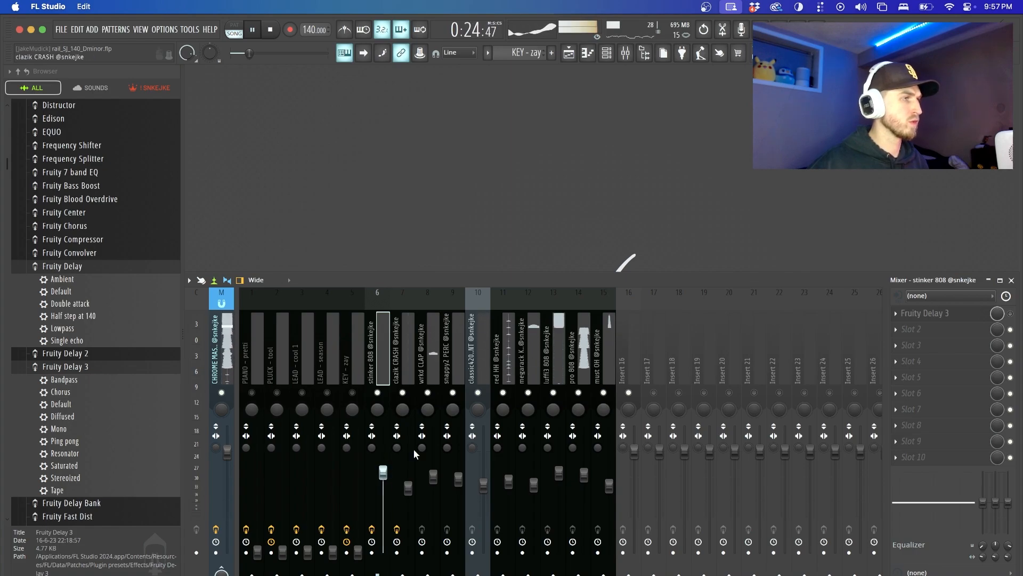
# Check the playlist arrangement during playback, return to the mixer, and lower the stinker 808 fader slightly
pyautogui.click(588, 52)
pyautogui.press('F5')
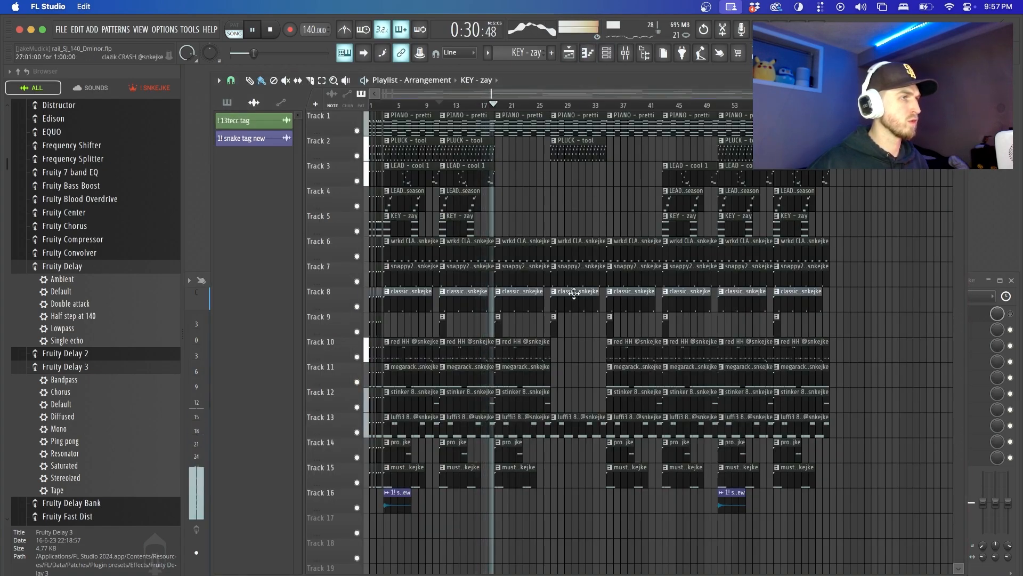
pyautogui.press('F5')
pyautogui.press('F6')
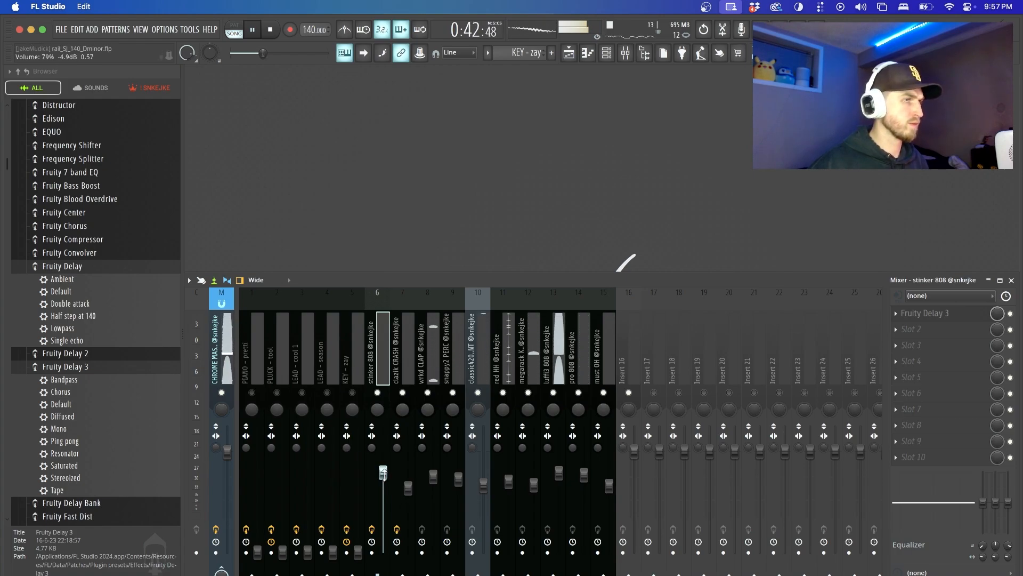
pyautogui.moveTo(383, 472); pyautogui.dragTo(383, 476)
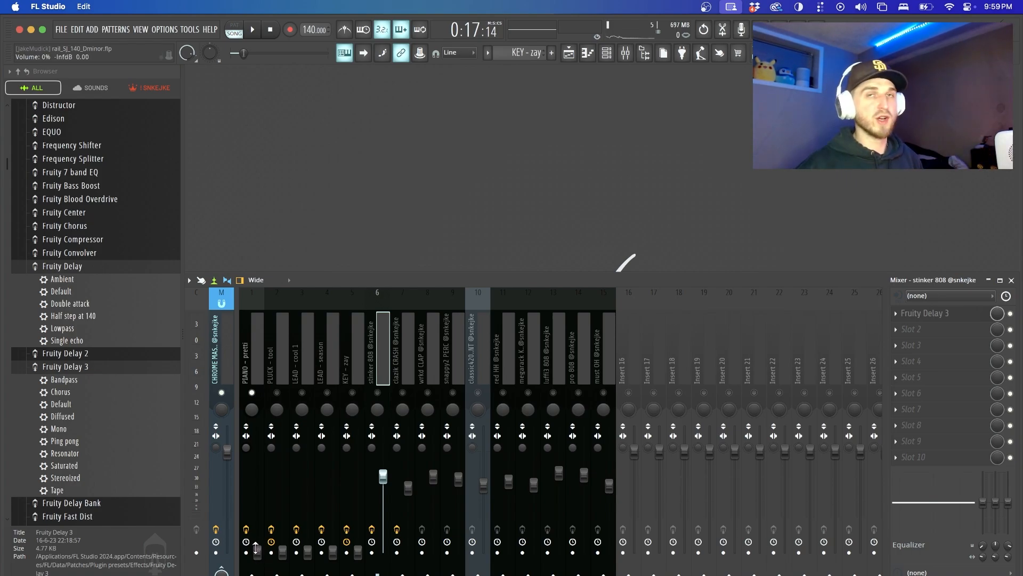
# Start playback, raise PIANO - pretti, unmute PLUCK - tool, and set the pluck's fader slightly below the piano's
pyautogui.press('space')
pyautogui.moveTo(256, 549); pyautogui.dragTo(282, 481)
pyautogui.click(277, 393)
pyautogui.moveTo(258, 473); pyautogui.dragTo(283, 484)
# Unmute LEAD - cool 1, LEAD - season and KEY - zay one by one, raising their faders to blend with the melody
pyautogui.click(301, 392)
pyautogui.moveTo(309, 551); pyautogui.dragTo(333, 484)
pyautogui.click(327, 393)
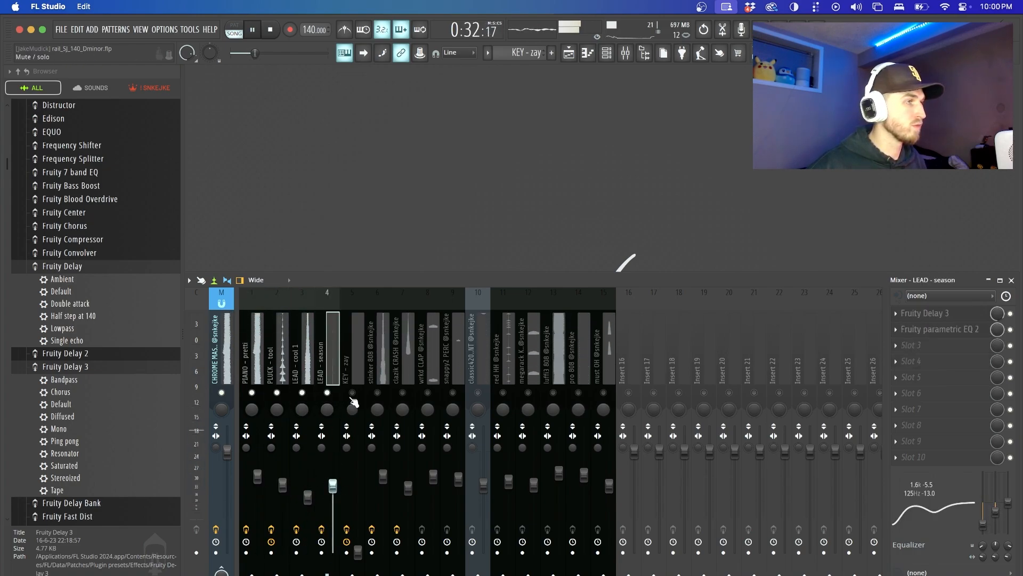
pyautogui.click(352, 392)
pyautogui.moveTo(358, 552); pyautogui.dragTo(353, 505)
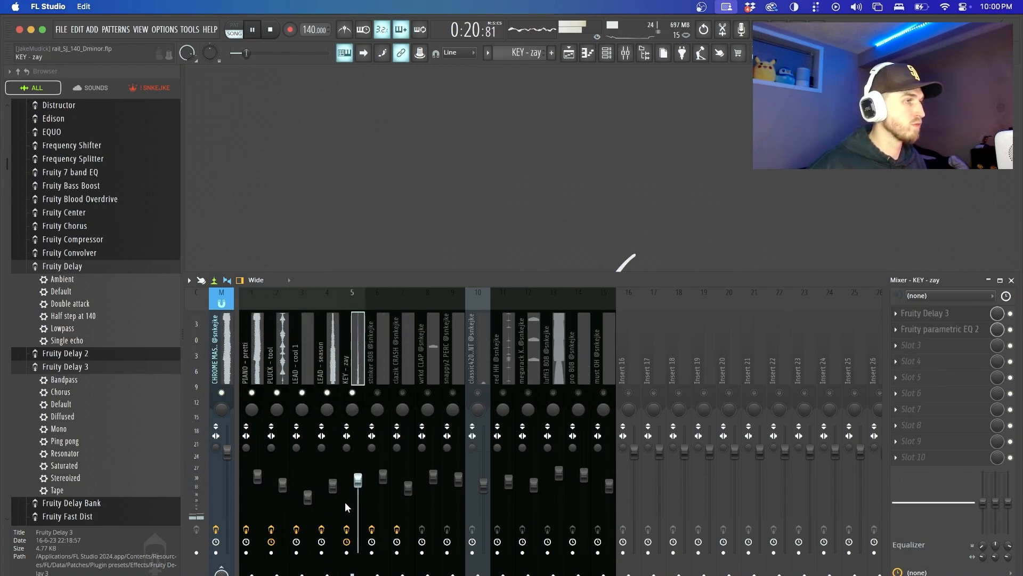
# Fine-tune the LEAD - season and PIANO - pretti levels, and stop playback
pyautogui.click(332, 483)
pyautogui.click(257, 475)
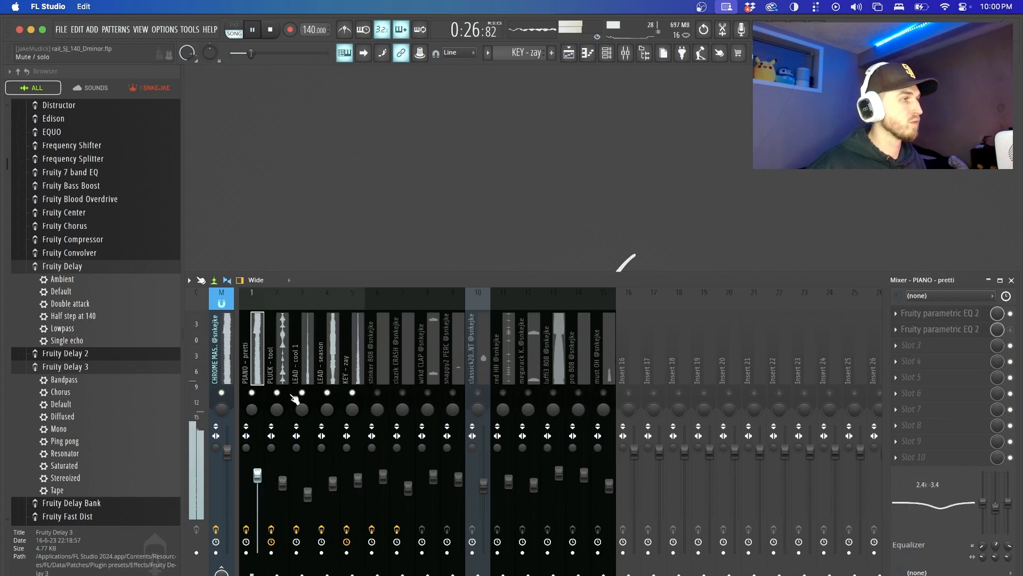
pyautogui.press('space')
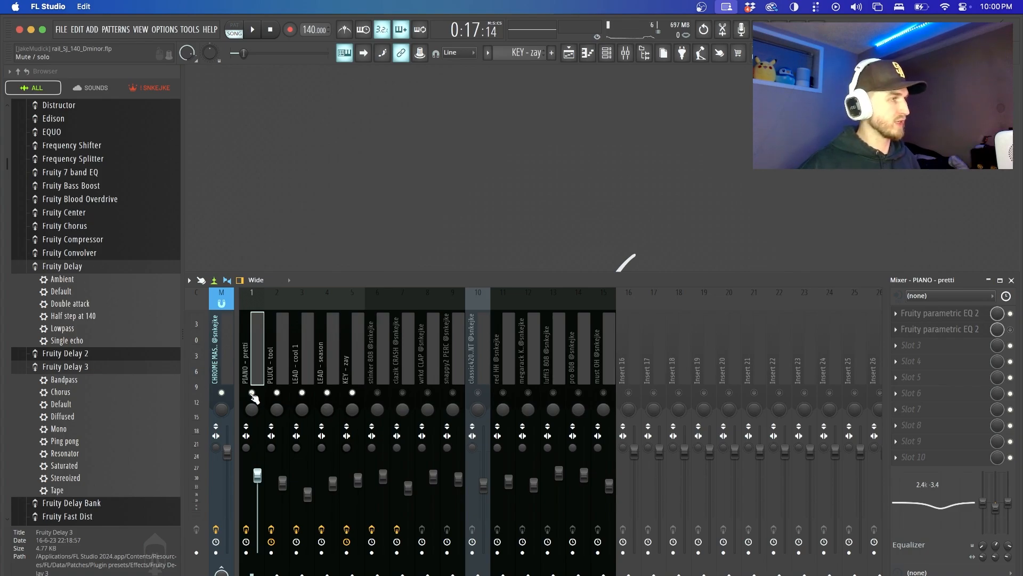
# Unmute all mixer tracks, audition the full mix from bar 11 with the playlist open, and return to the mixer
pyautogui.rightClick(253, 392)
pyautogui.rightClick(252, 393)
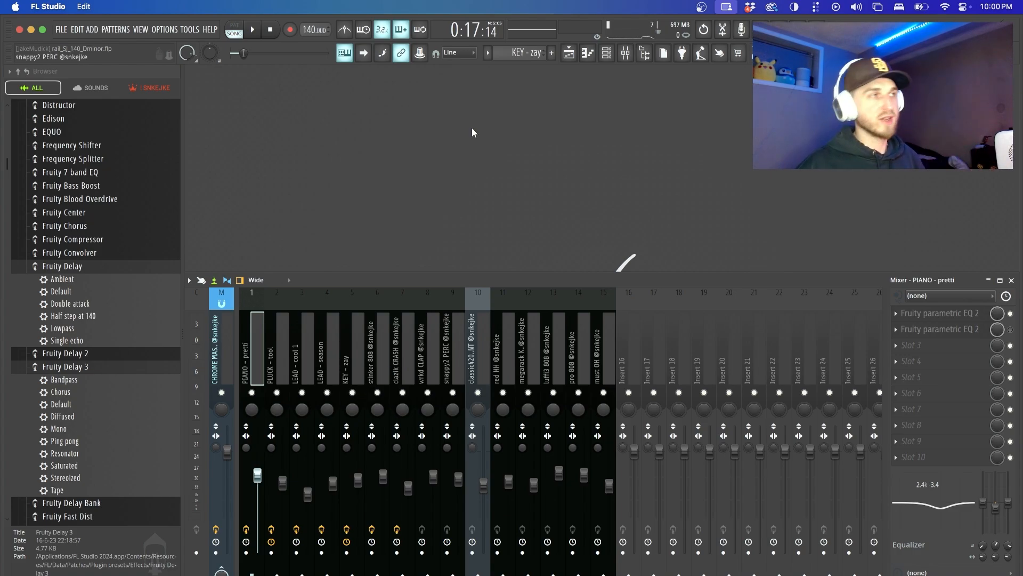
pyautogui.click(569, 53)
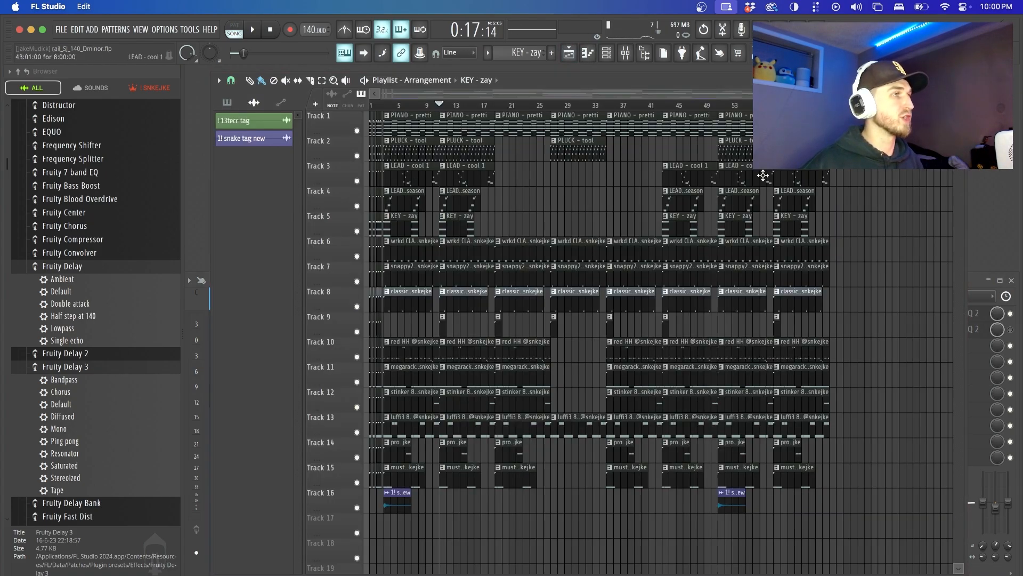
pyautogui.press('space')
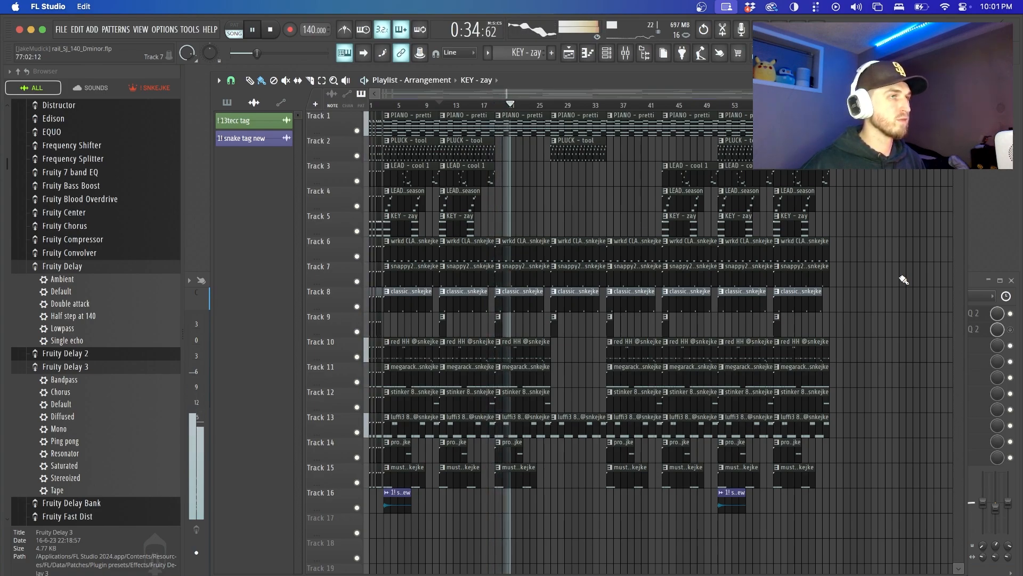
pyautogui.press('space')
pyautogui.press('F5')
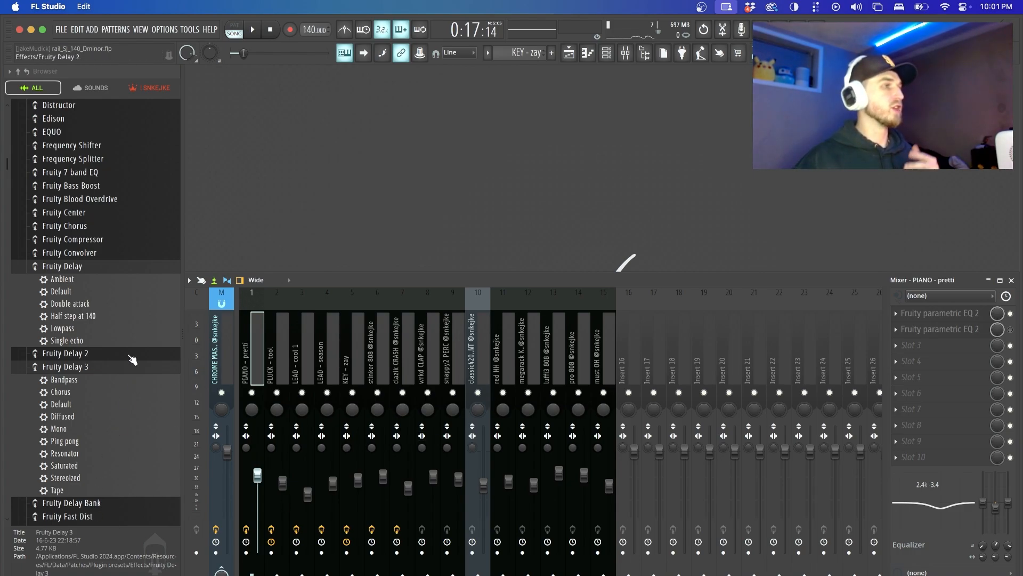
# Select the CHROME MASTER track and locate Master Preset in the snkejke Dreams Pluggnb_New Jazz Mega Kit folder of the sample browser
pyautogui.click(225, 296)
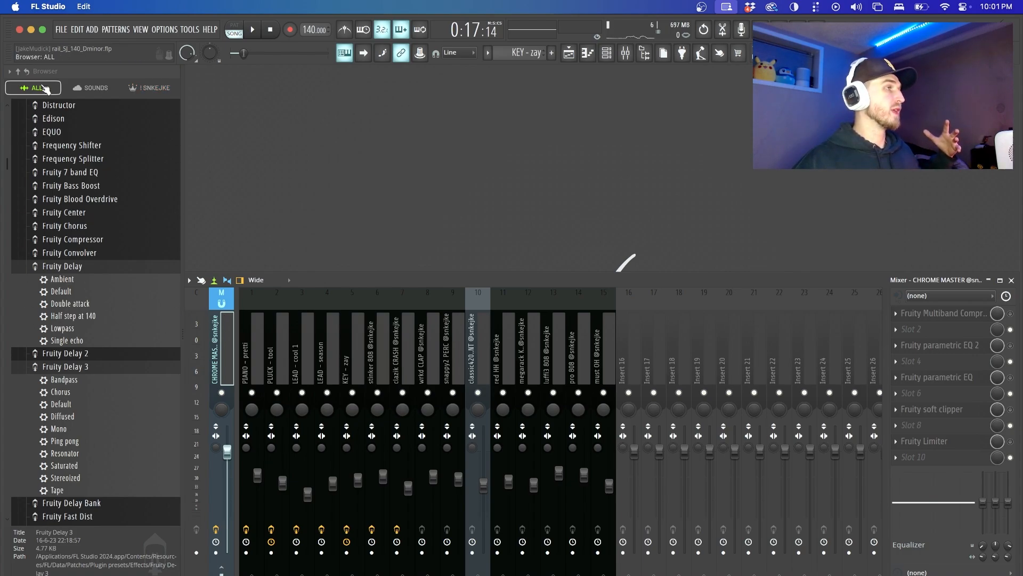
pyautogui.click(163, 89)
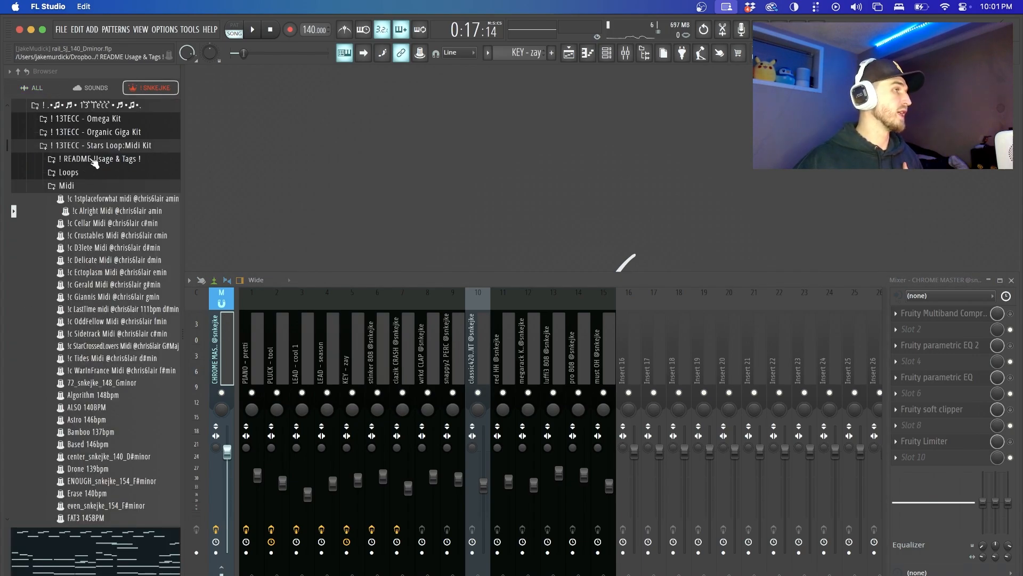
pyautogui.scroll(2, 137, 288)
pyautogui.scroll(-5, 137, 290)
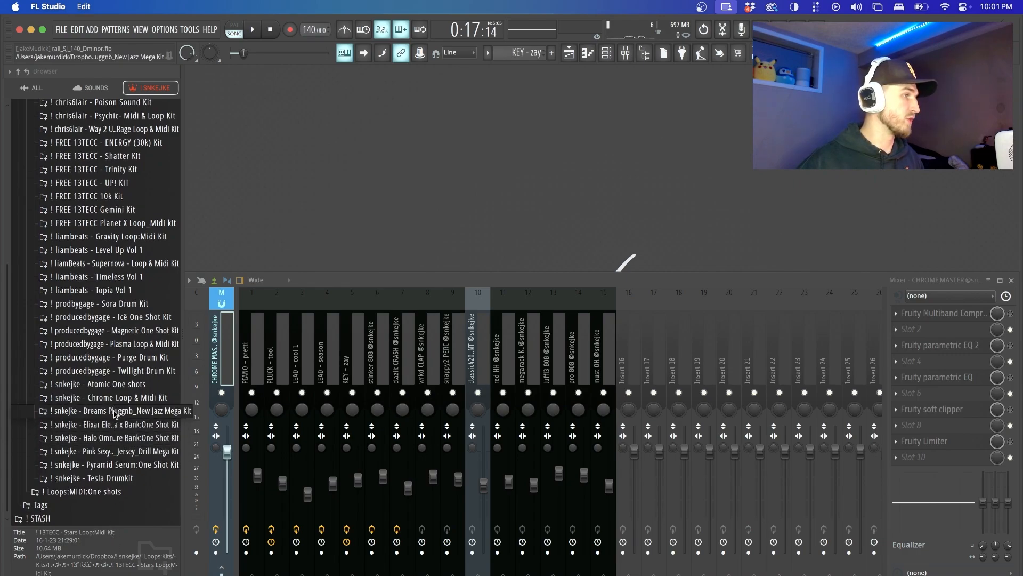
pyautogui.click(118, 412)
pyautogui.scroll(-5, 120, 416)
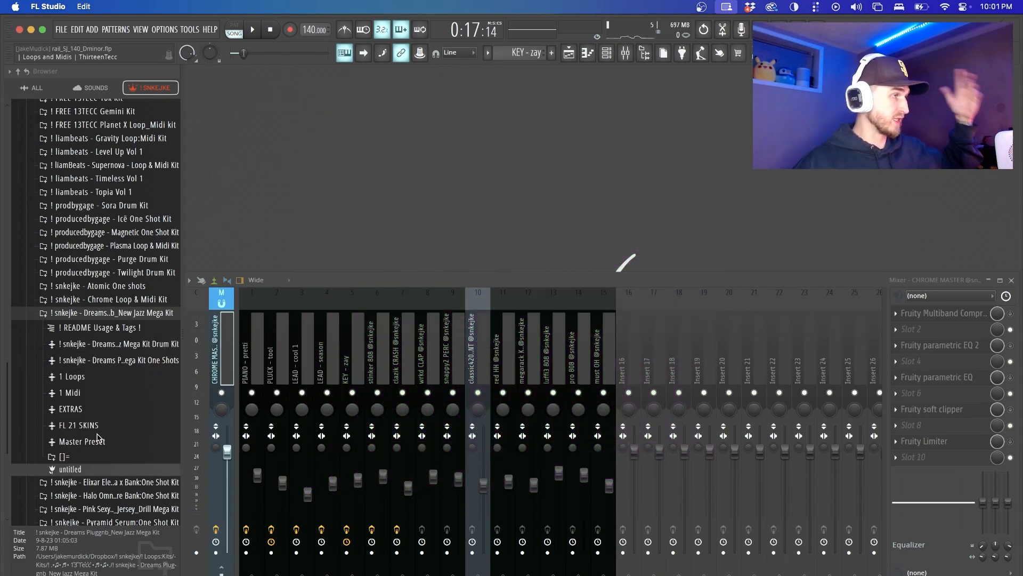
pyautogui.click(105, 444)
pyautogui.click(106, 444)
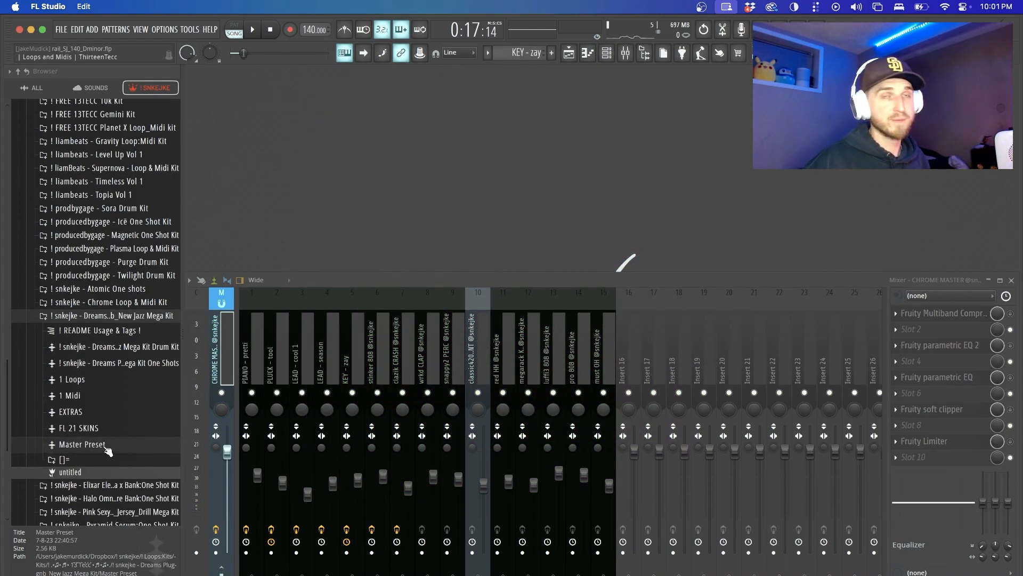
pyautogui.click(97, 446)
pyautogui.click(96, 446)
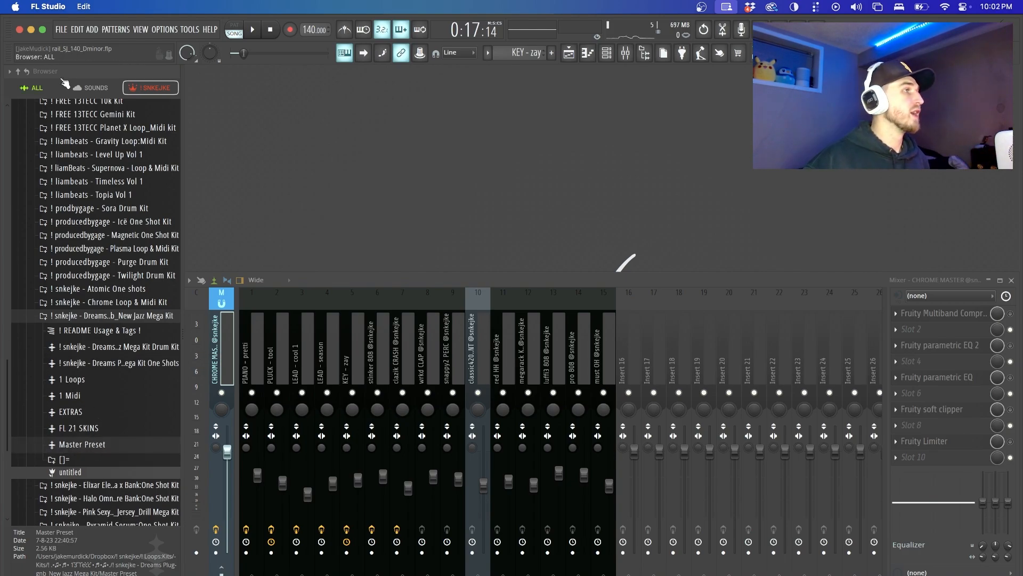
# Save the project as a new template named jfjfj
pyautogui.click(62, 30)
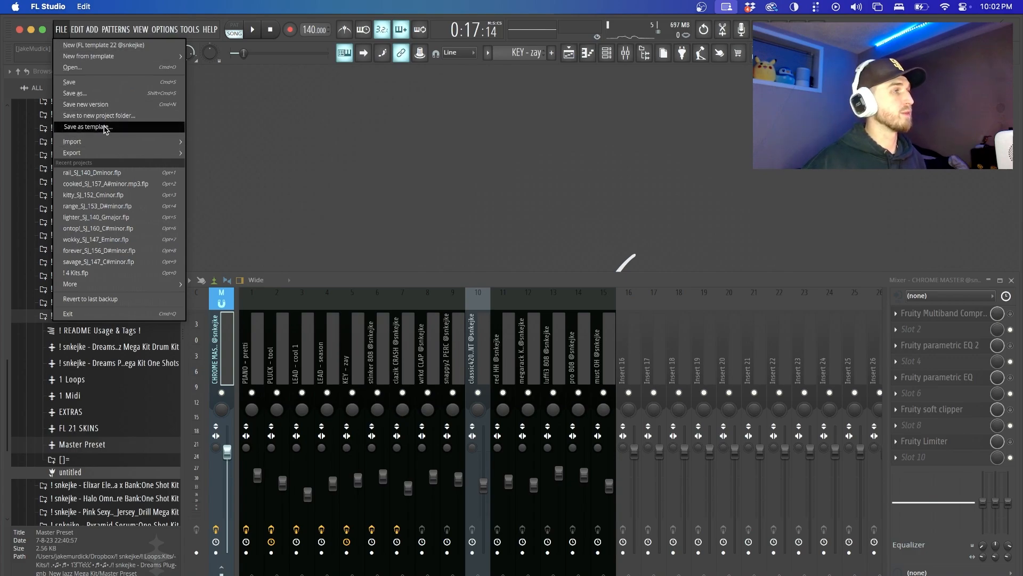
pyautogui.click(106, 130)
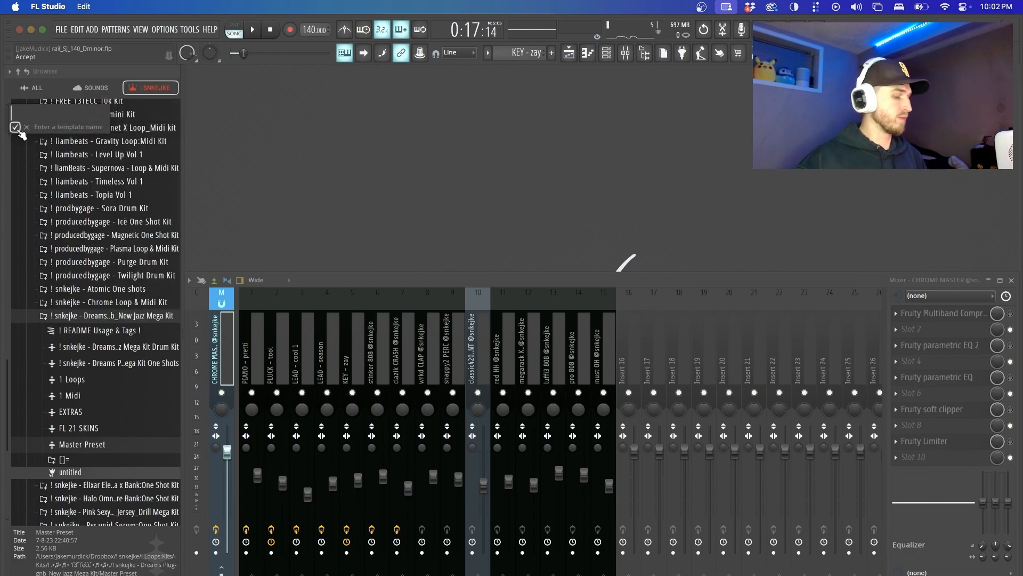
pyautogui.click(22, 131)
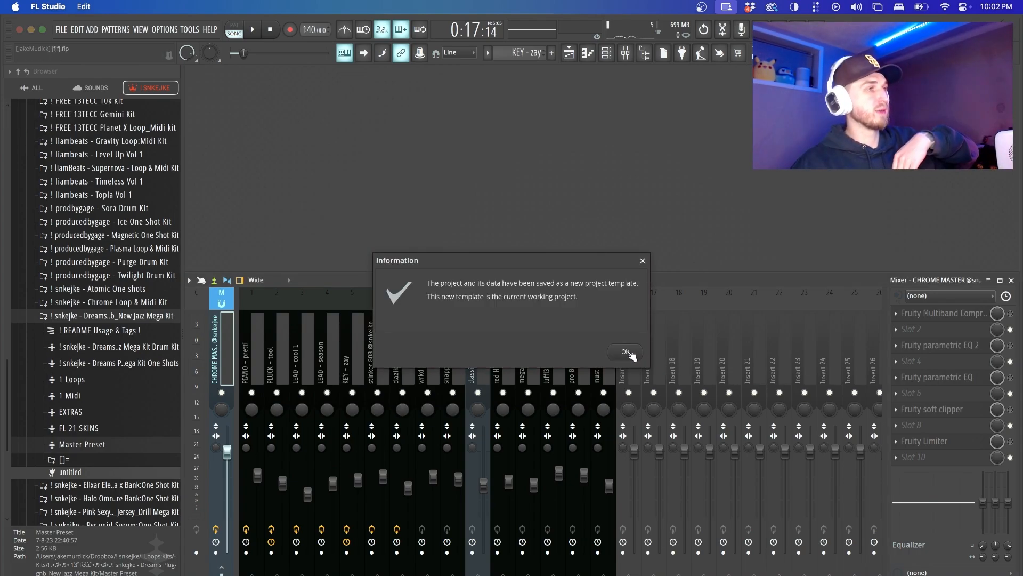
pyautogui.click(626, 353)
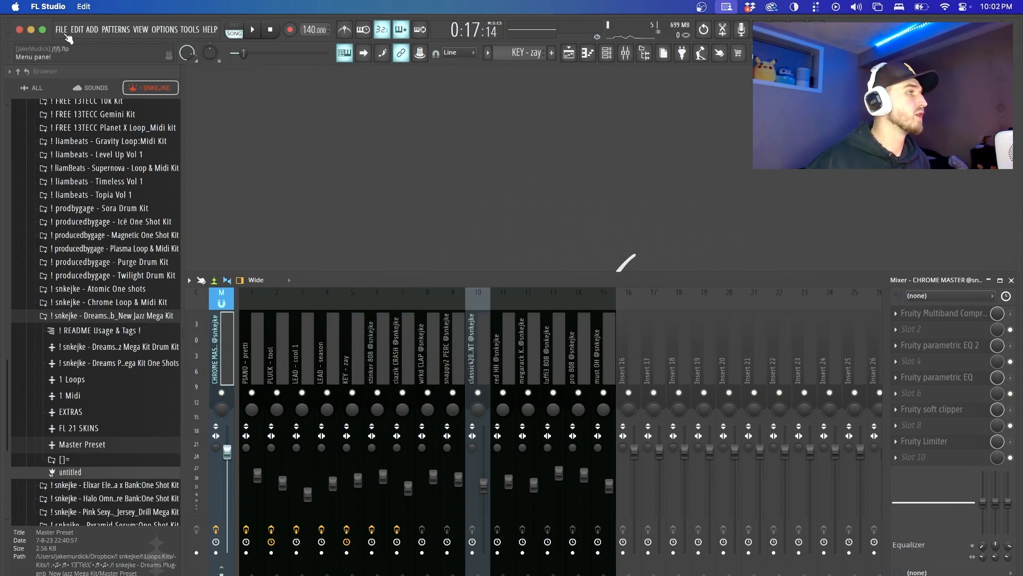
# Look up the saved jfjfj template among the templates for new projects, and close the list without opening one
pyautogui.click(60, 30)
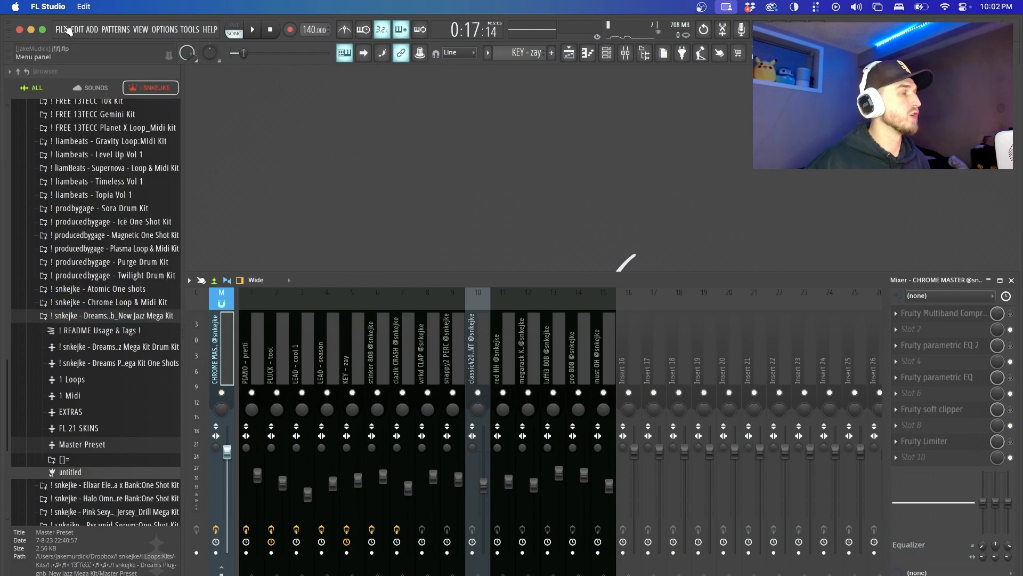
pyautogui.click(64, 30)
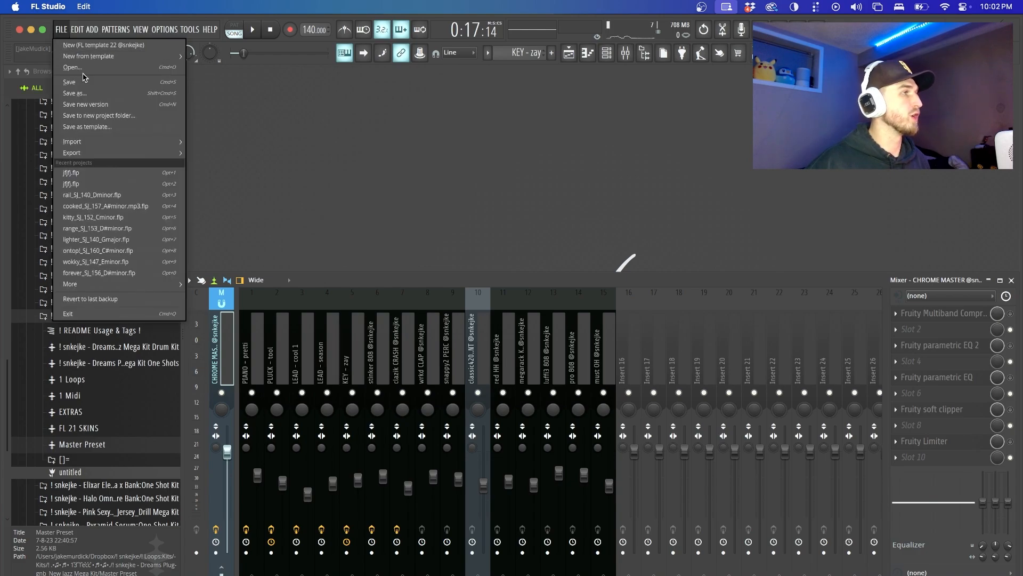
pyautogui.moveTo(104, 57)
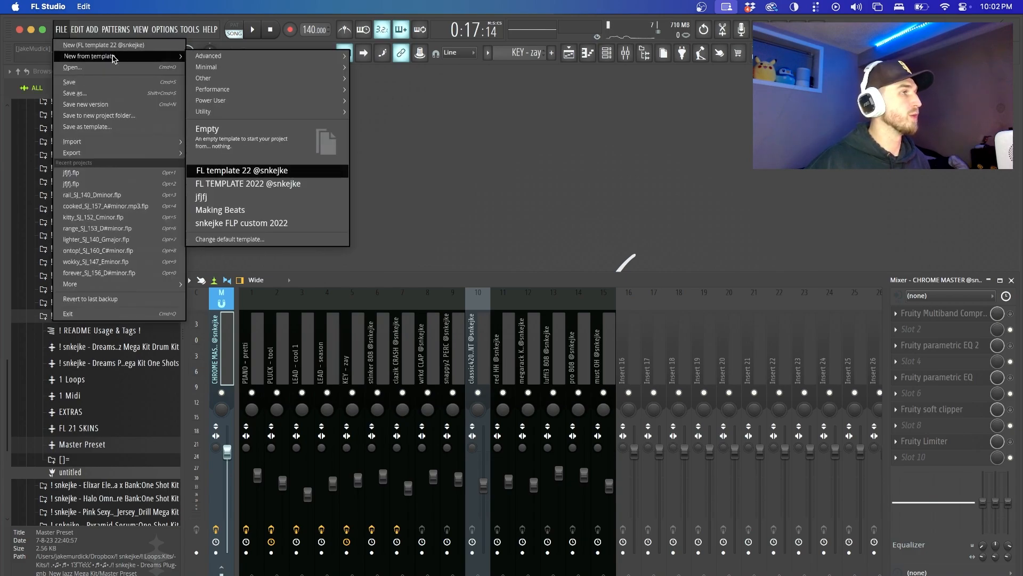
pyautogui.moveTo(258, 68)
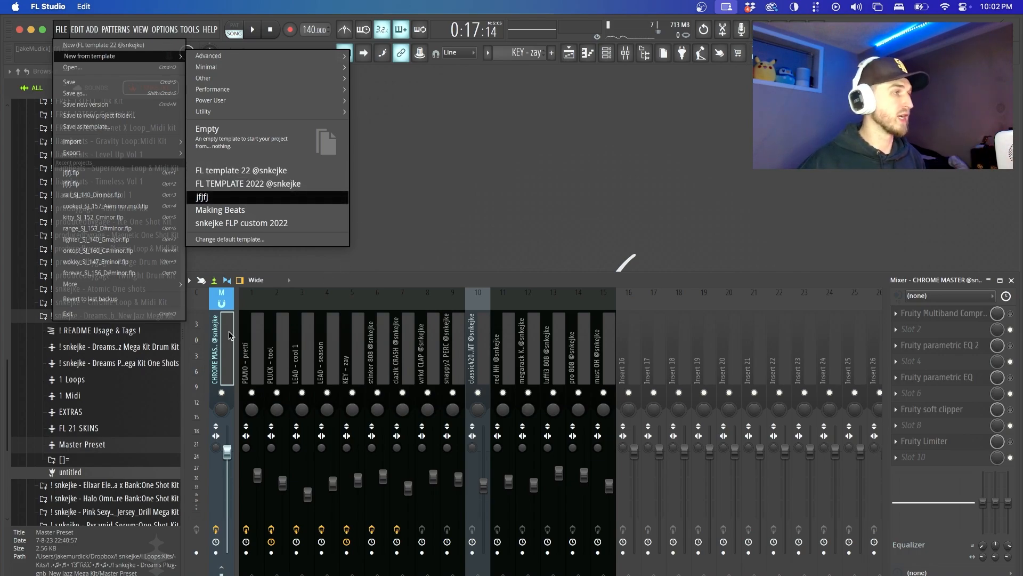
pyautogui.click(443, 182)
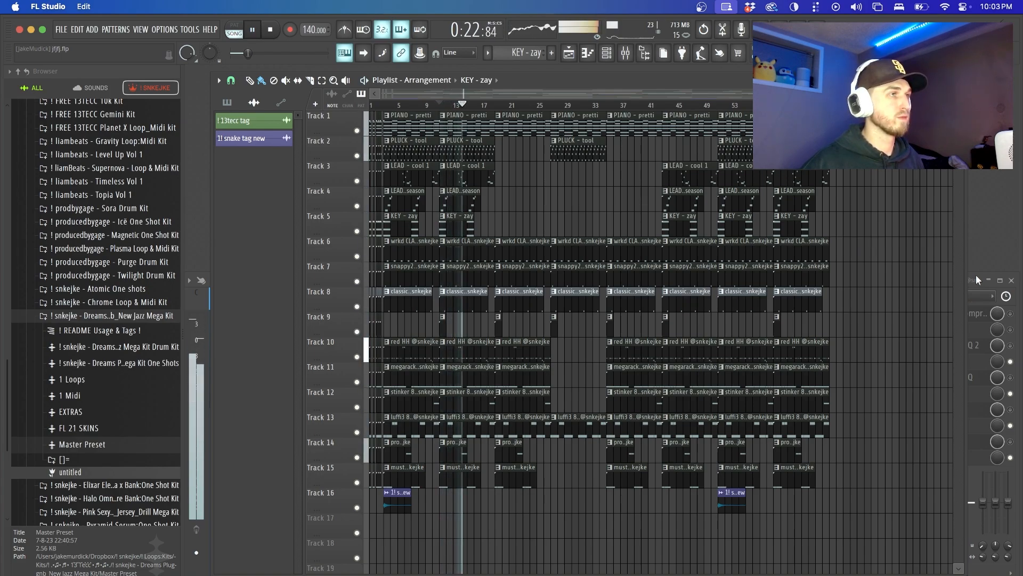
# Return to the mixer, stop playback and switch the effects on the CHROME MASTER track back on
pyautogui.click(977, 276)
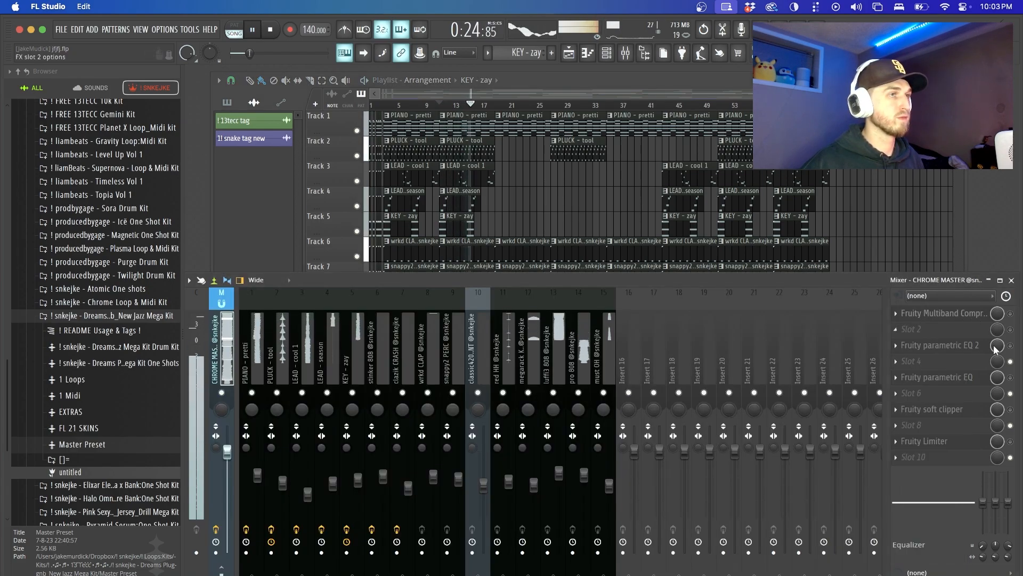
pyautogui.press('space')
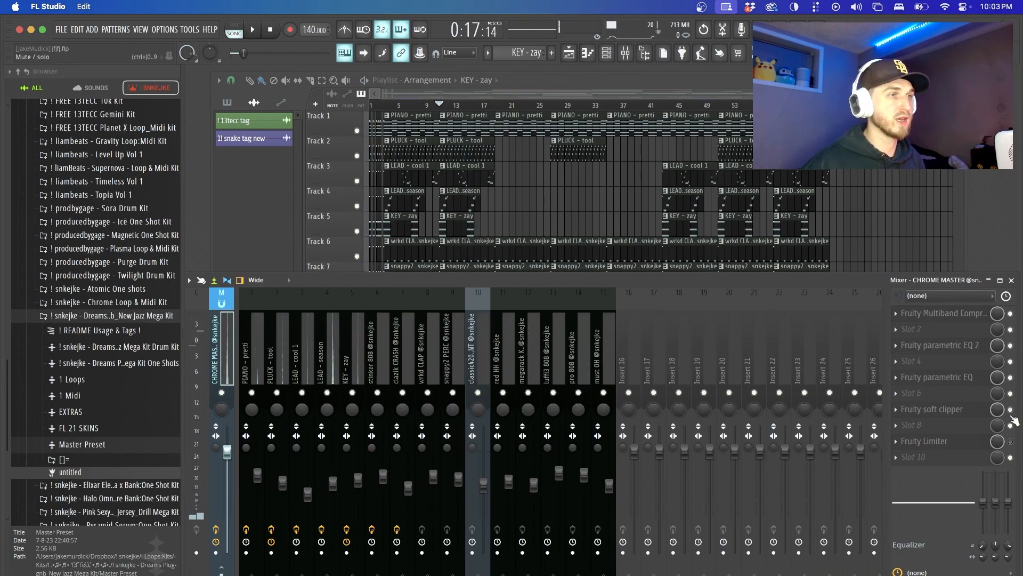
# Lower the luffi3 808 and megarack KICK faders slightly while playing the mix, and reselect the CHROME MASTER track
pyautogui.press('space')
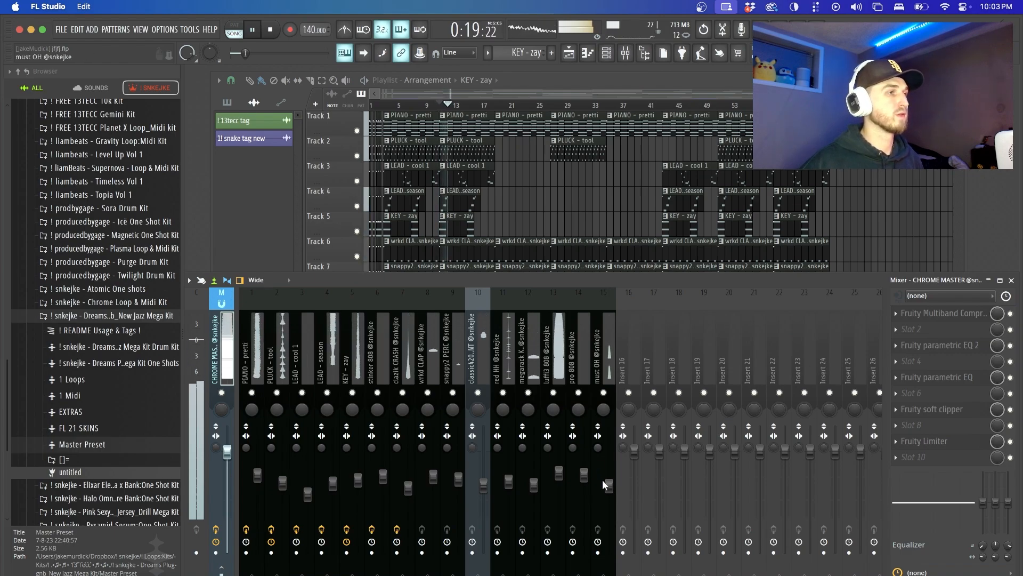
pyautogui.moveTo(558, 473); pyautogui.dragTo(559, 487)
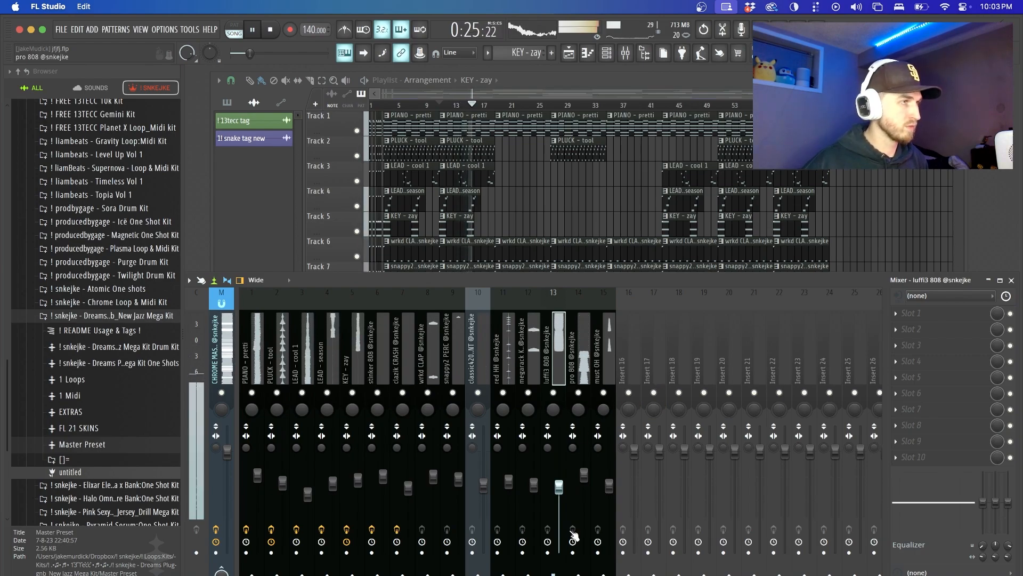
pyautogui.moveTo(534, 485); pyautogui.dragTo(533, 494)
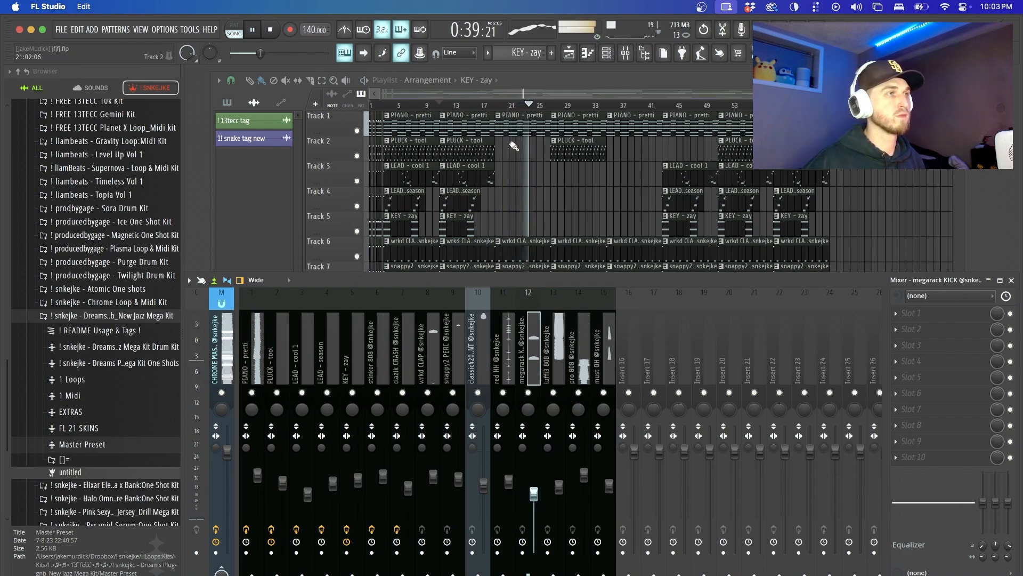
pyautogui.press('space')
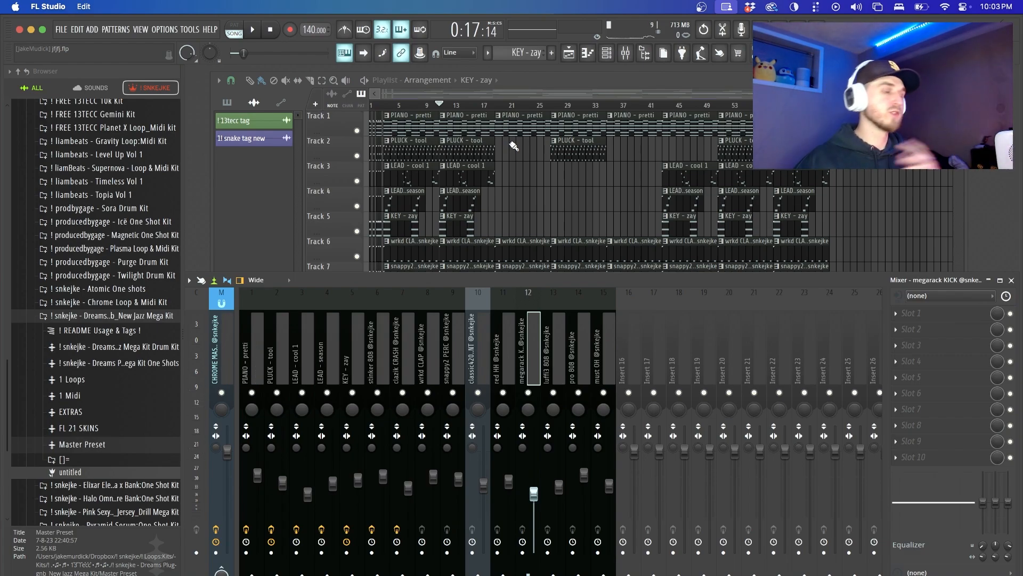
pyautogui.click(228, 306)
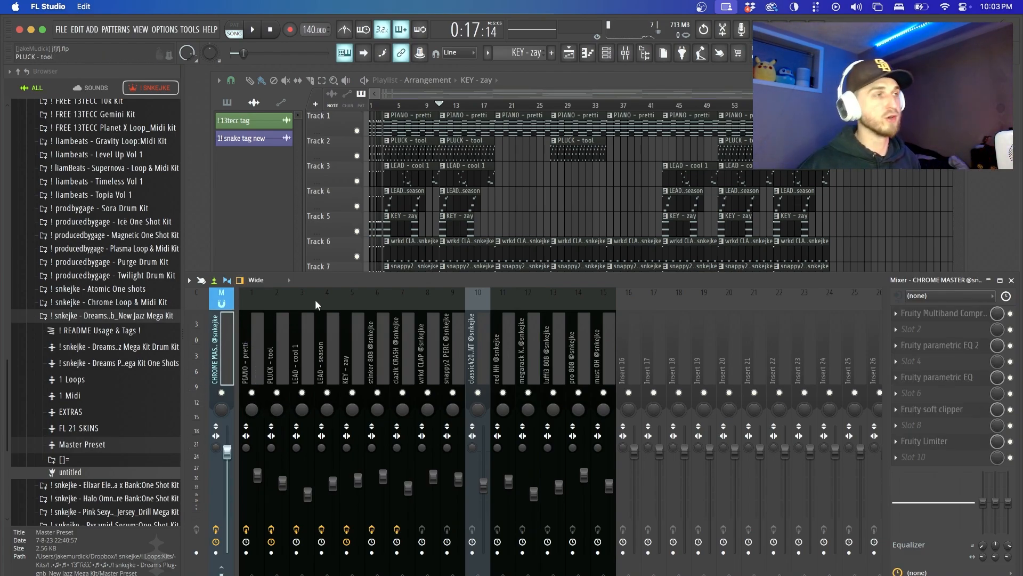